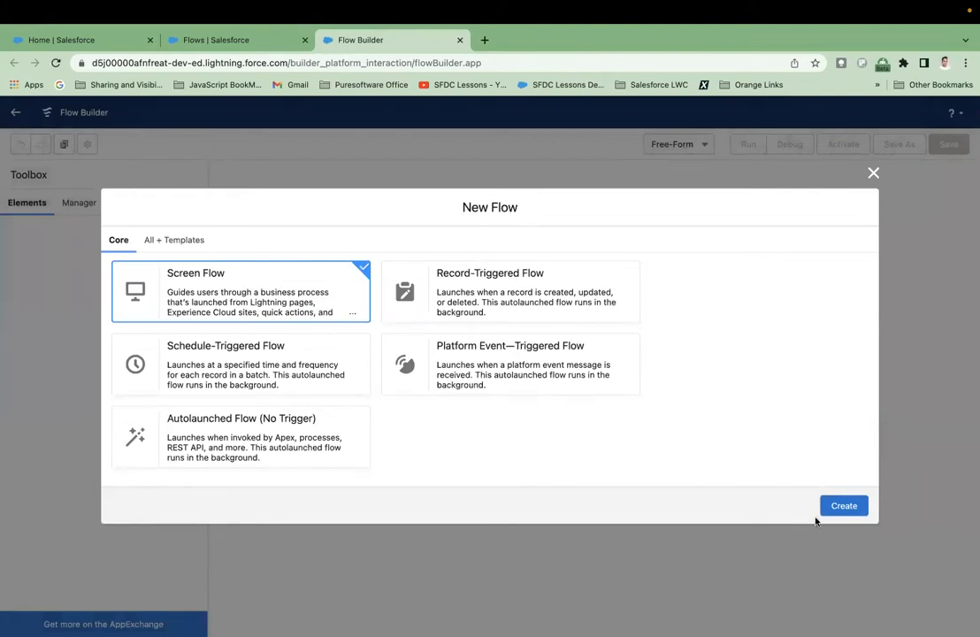
# Create a new flow of the Screen Flow type.
pyautogui.click(843, 507)
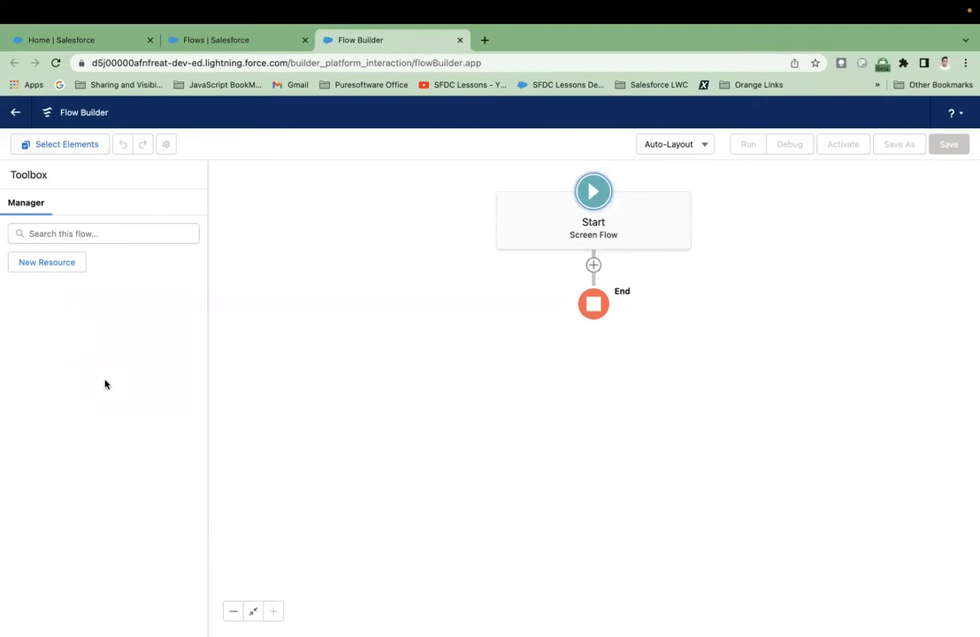
# Switch the flow canvas to Free-Form layout and return it to Auto-Layout.
pyautogui.click(668, 147)
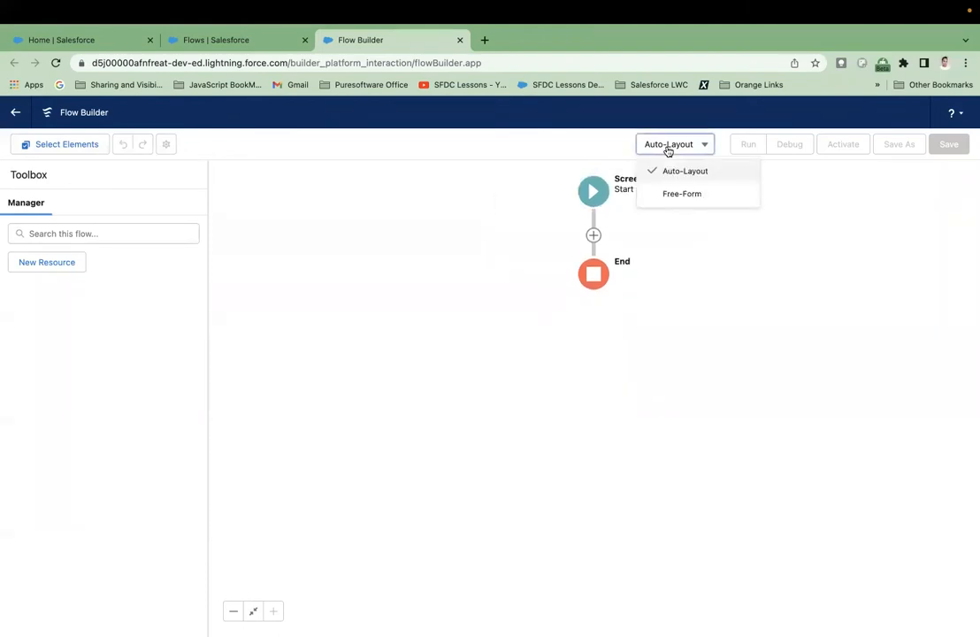
pyautogui.click(681, 193)
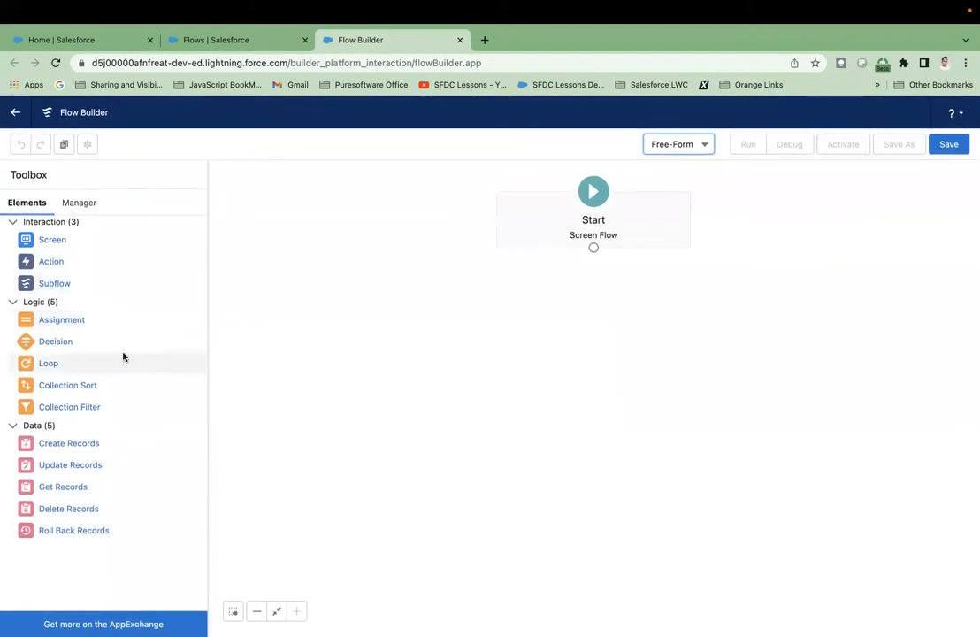
pyautogui.click(667, 147)
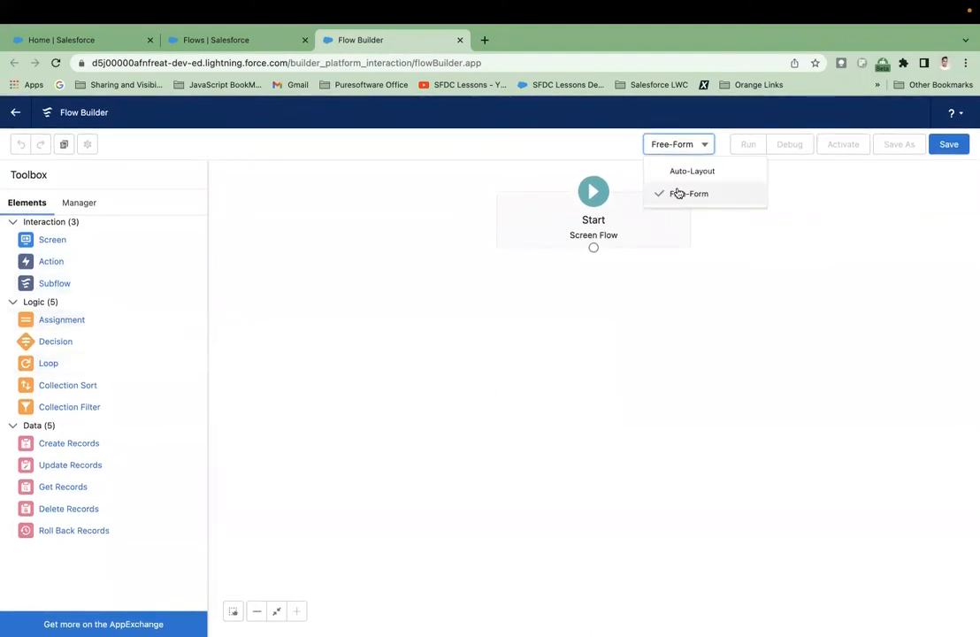
pyautogui.click(700, 173)
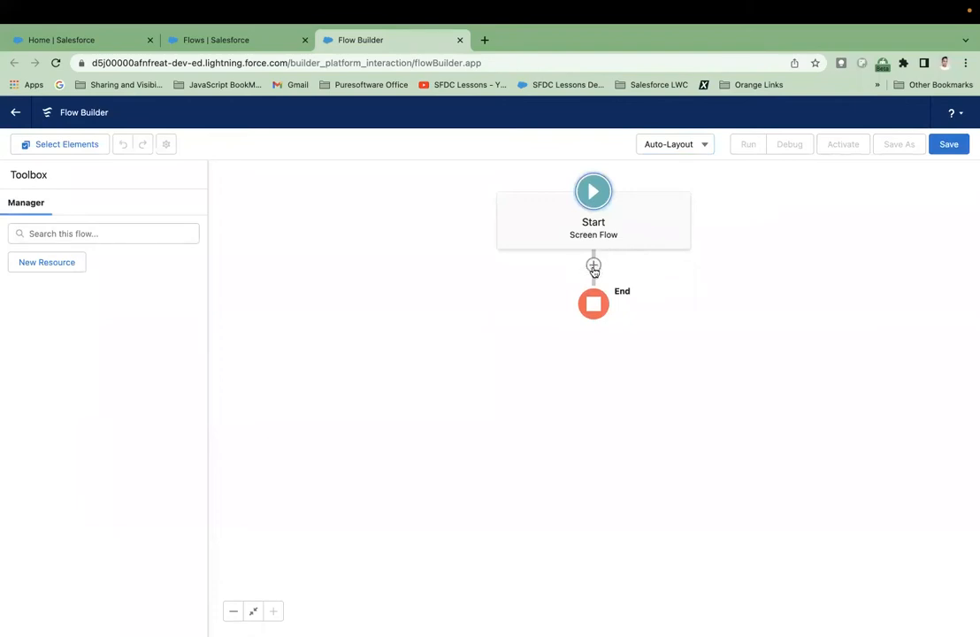
# Examine the interaction, logic and data elements that can be added between Start and End.
pyautogui.click(593, 265)
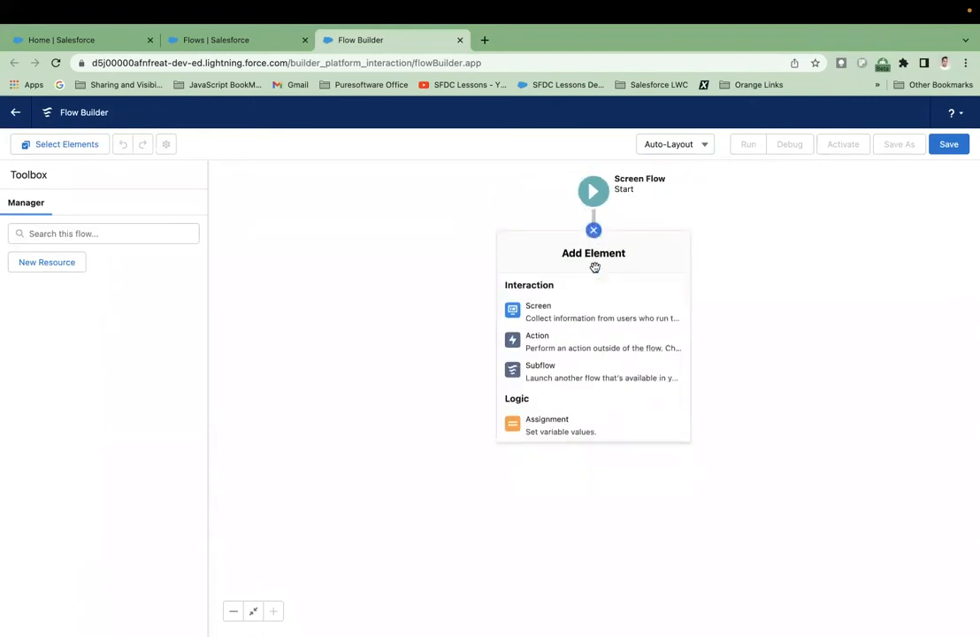
pyautogui.scroll(-2, 570, 361)
pyautogui.scroll(2, 570, 361)
pyautogui.scroll(-2, 572, 361)
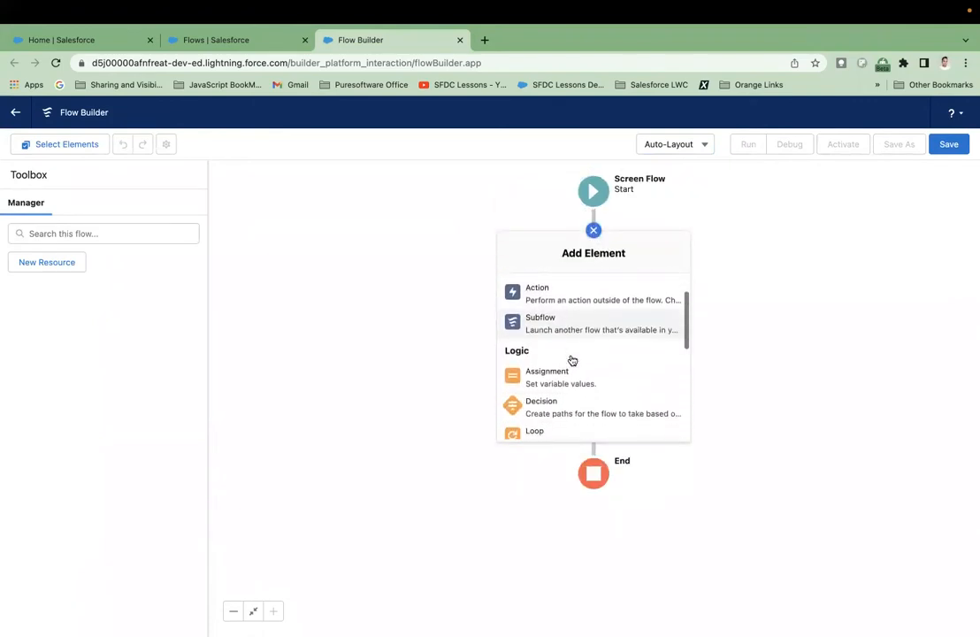
pyautogui.scroll(2, 572, 361)
pyautogui.scroll(-8, 572, 360)
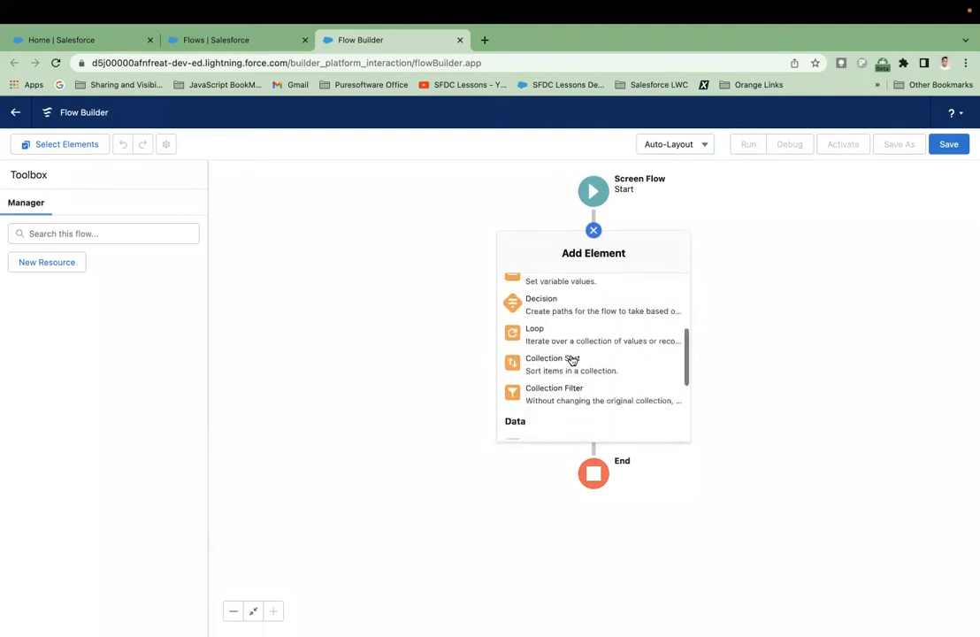
pyautogui.scroll(8, 572, 358)
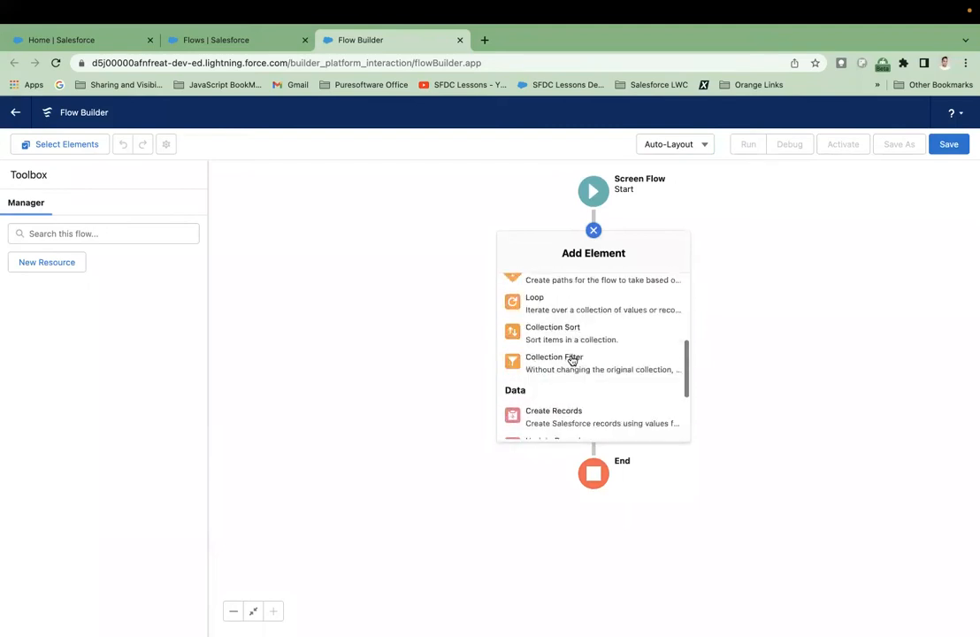
pyautogui.click(595, 234)
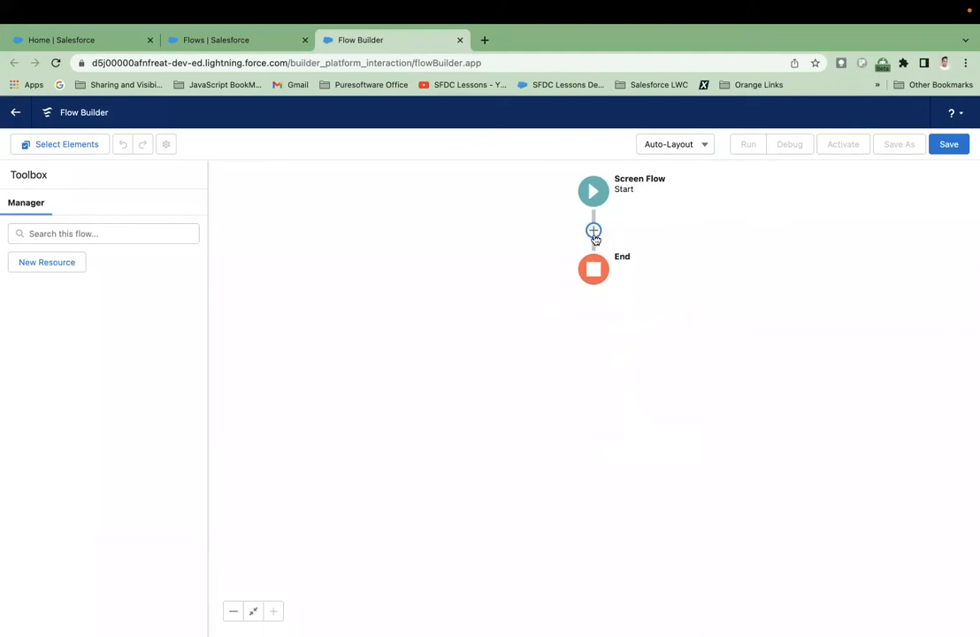
# Start a new resource and examine the resource types available for the flow.
pyautogui.click(57, 270)
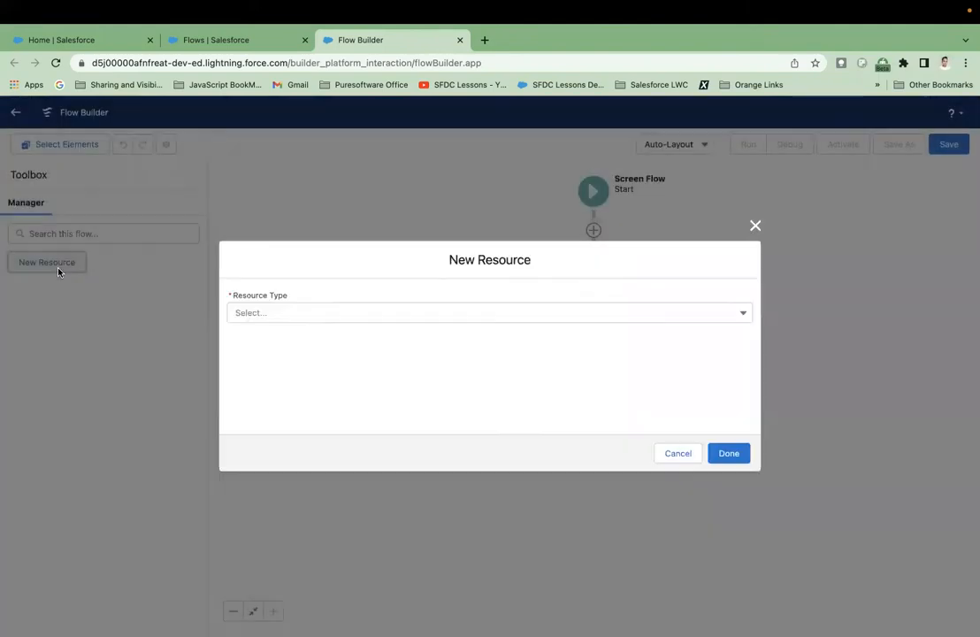
pyautogui.click(311, 317)
pyautogui.scroll(-3, 311, 438)
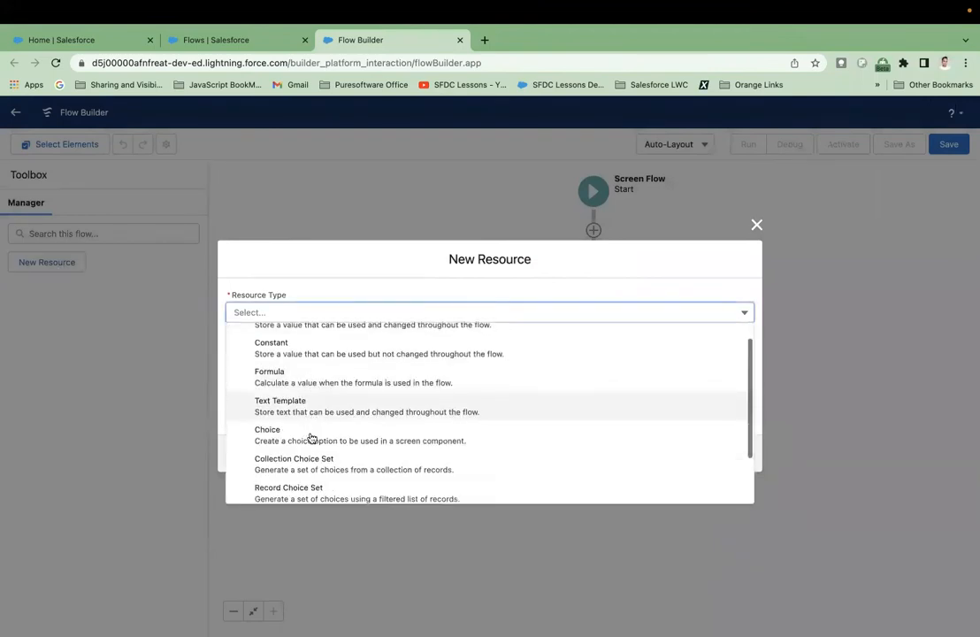
pyautogui.scroll(3, 311, 438)
pyautogui.scroll(-3, 311, 438)
pyautogui.scroll(3, 311, 437)
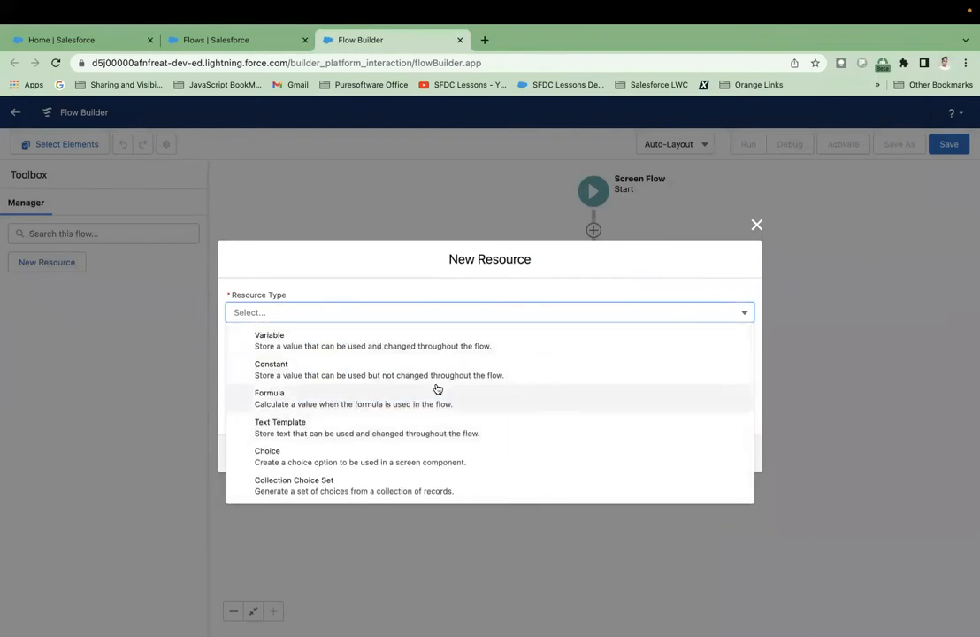
pyautogui.scroll(-2, 437, 389)
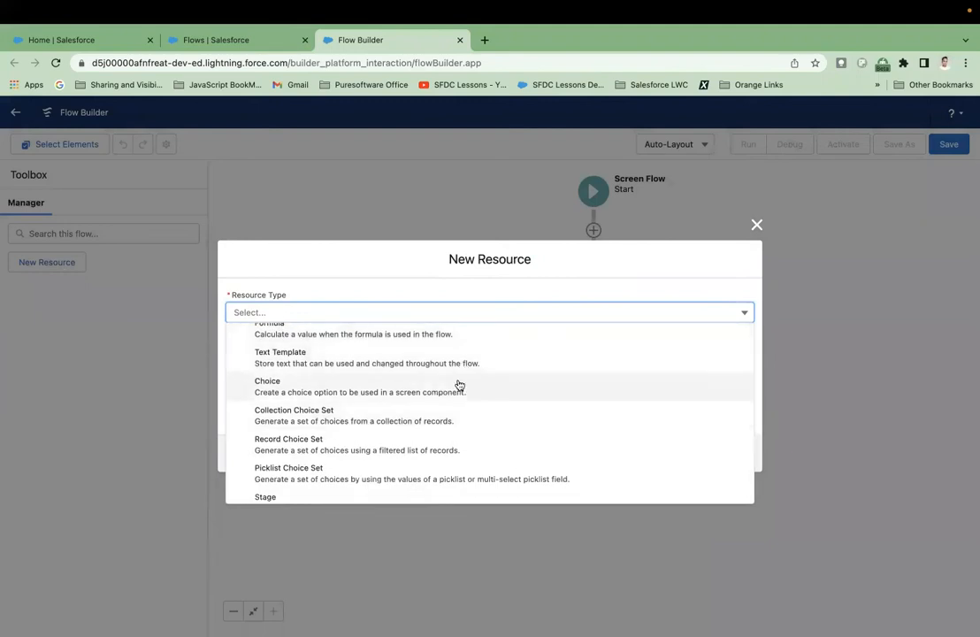
pyautogui.scroll(-1, 464, 457)
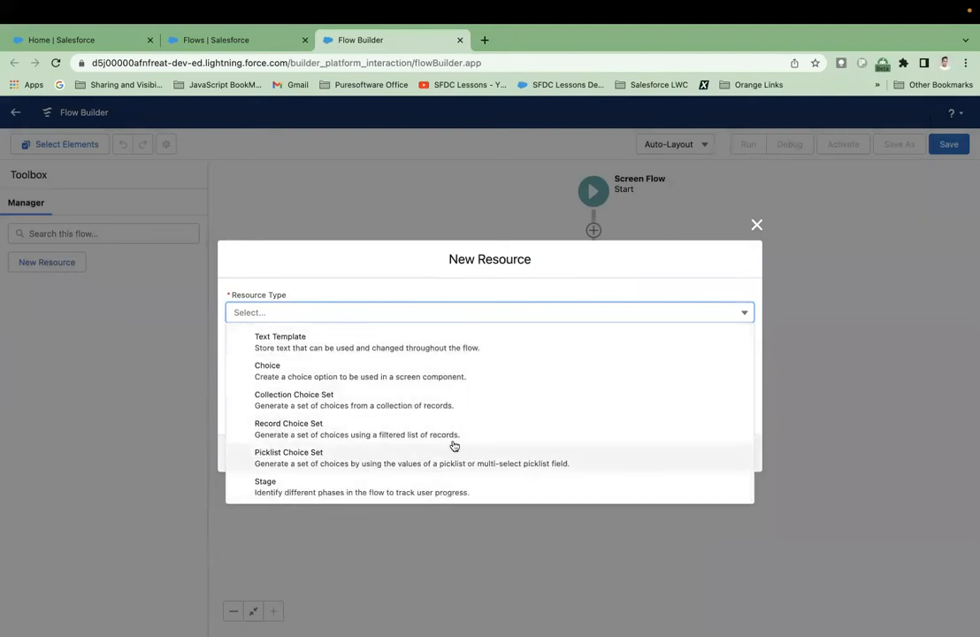
pyautogui.scroll(3, 454, 444)
pyautogui.scroll(-3, 456, 442)
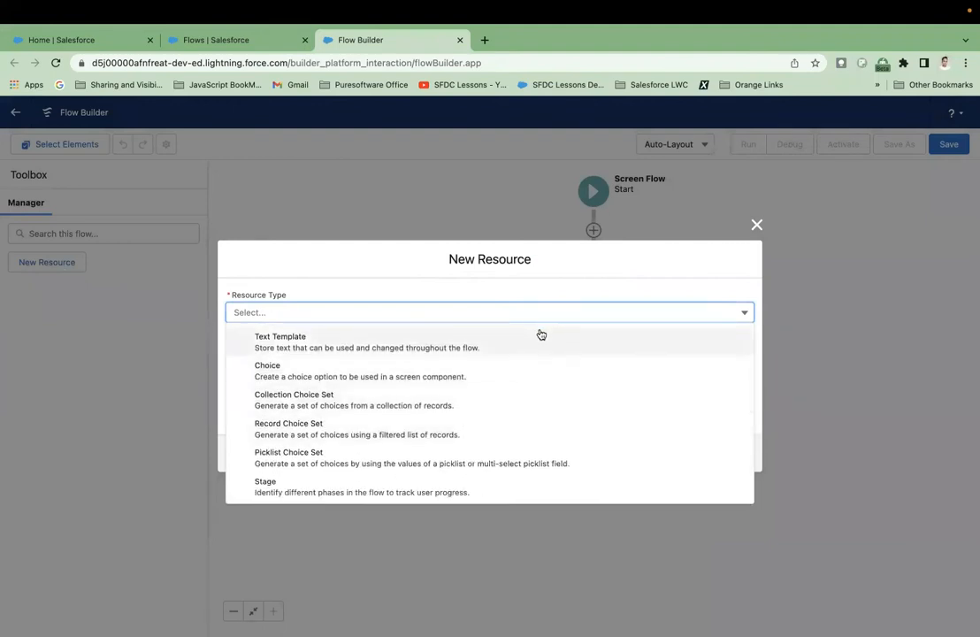
# Set the new resource's type to Variable, leaving its API name and description blank.
pyautogui.click(504, 291)
pyautogui.click(434, 308)
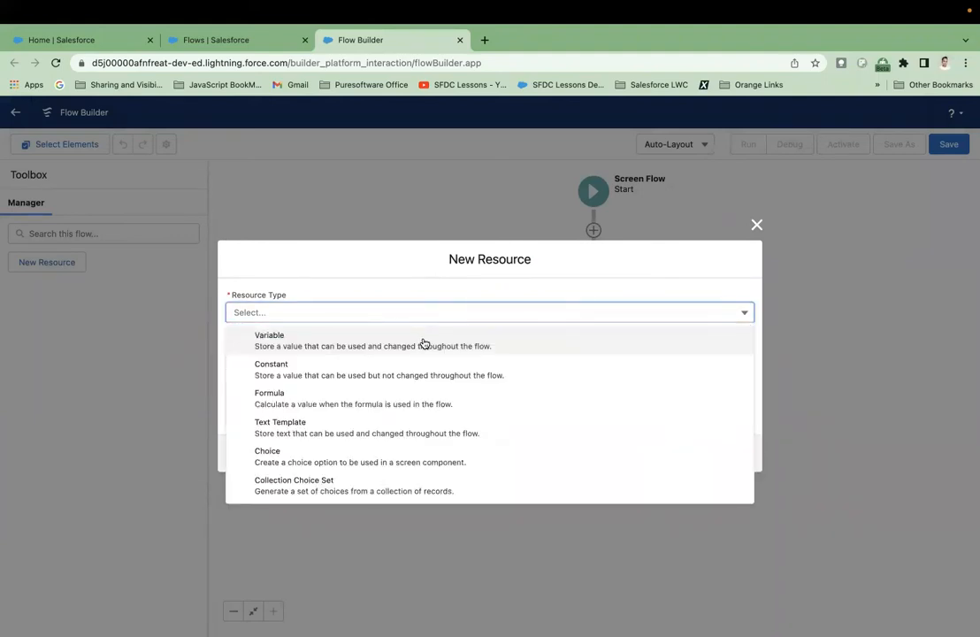
pyautogui.click(423, 346)
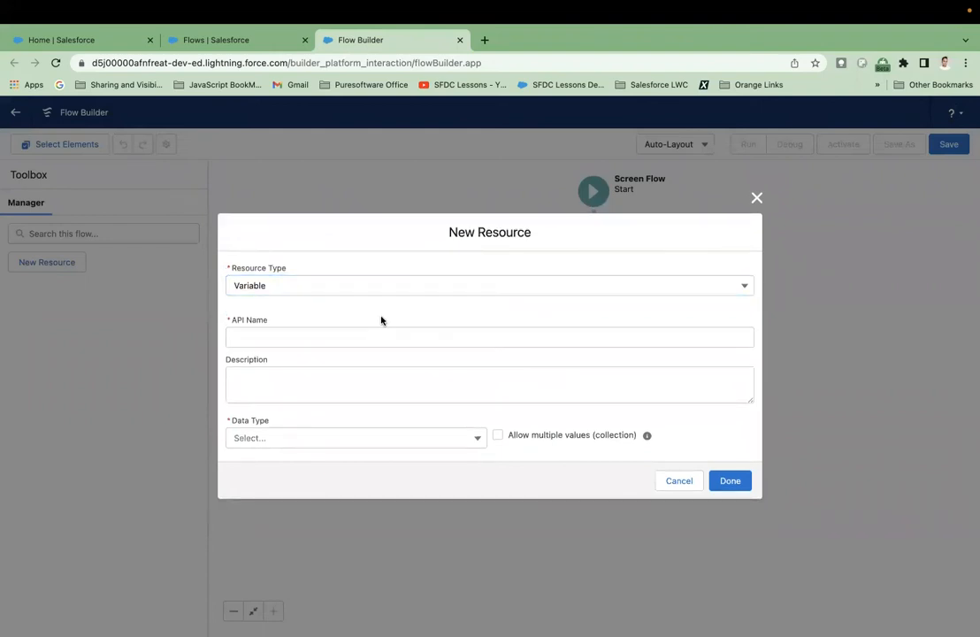
pyautogui.click(376, 342)
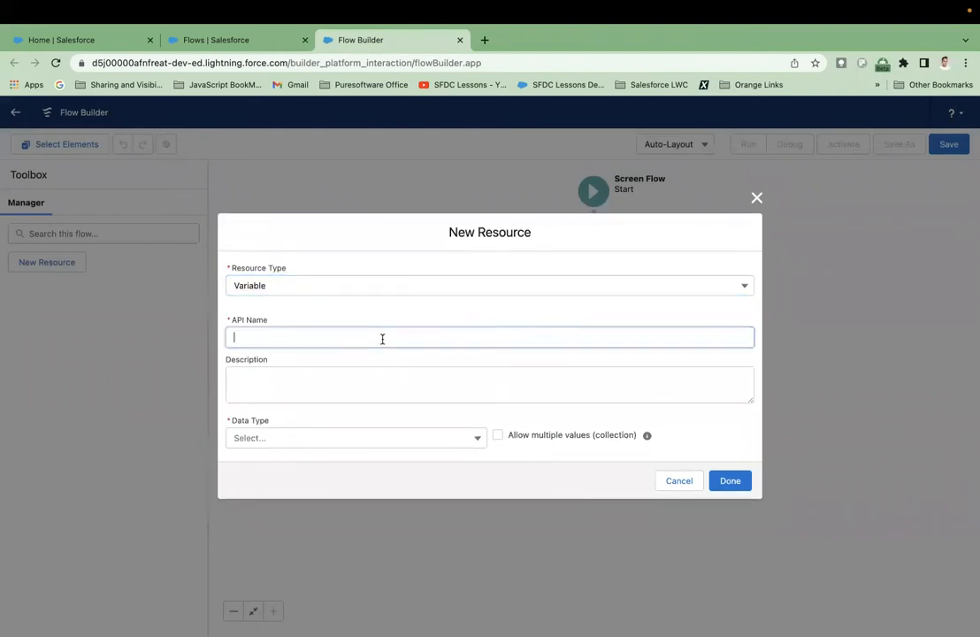
pyautogui.click(345, 391)
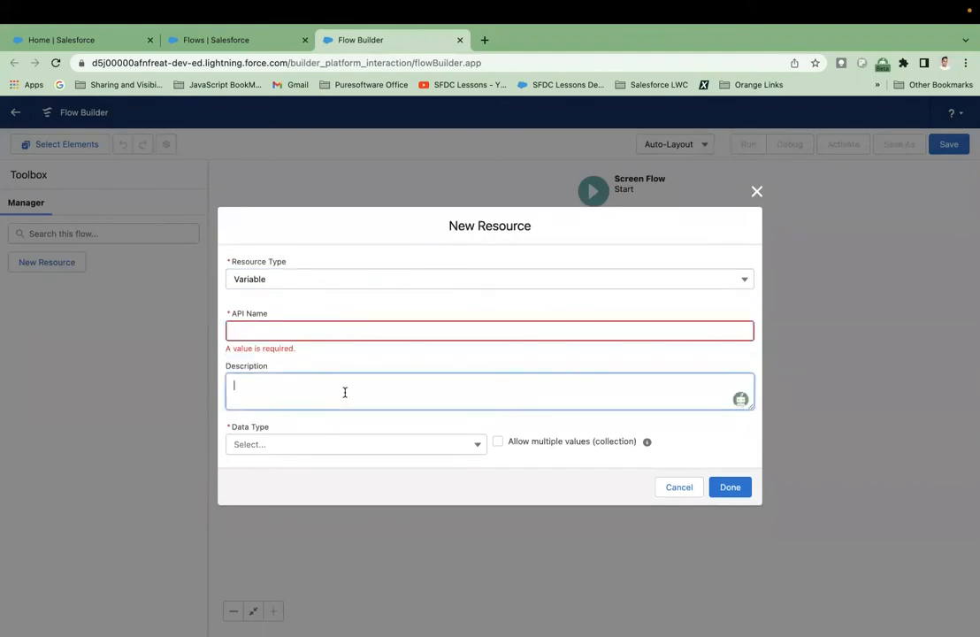
# Review the data types for the variable, choose Text and check its default value options.
pyautogui.click(348, 448)
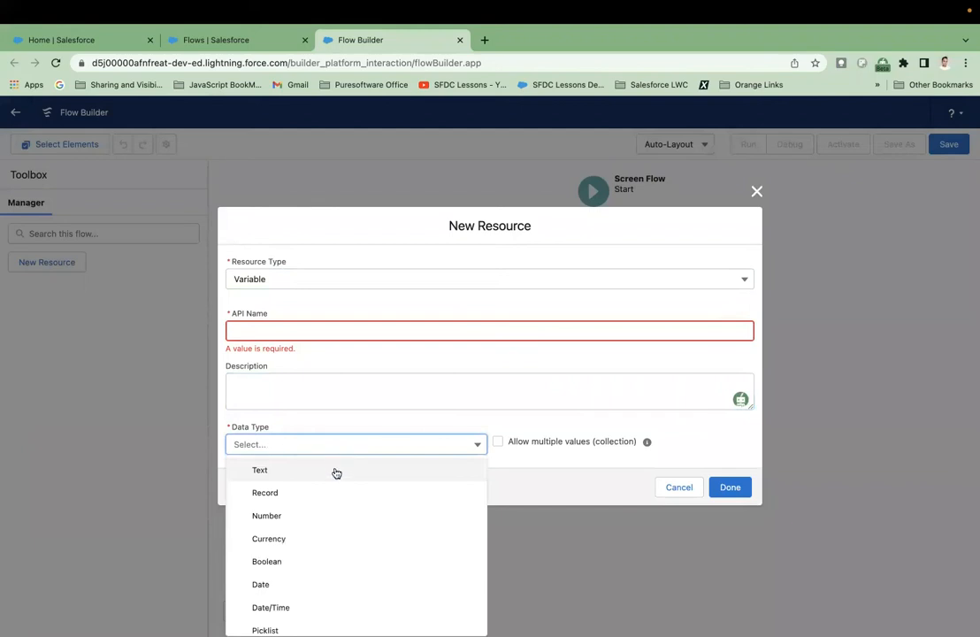
pyautogui.scroll(-1, 343, 485)
pyautogui.scroll(1, 343, 485)
pyautogui.scroll(-2, 343, 484)
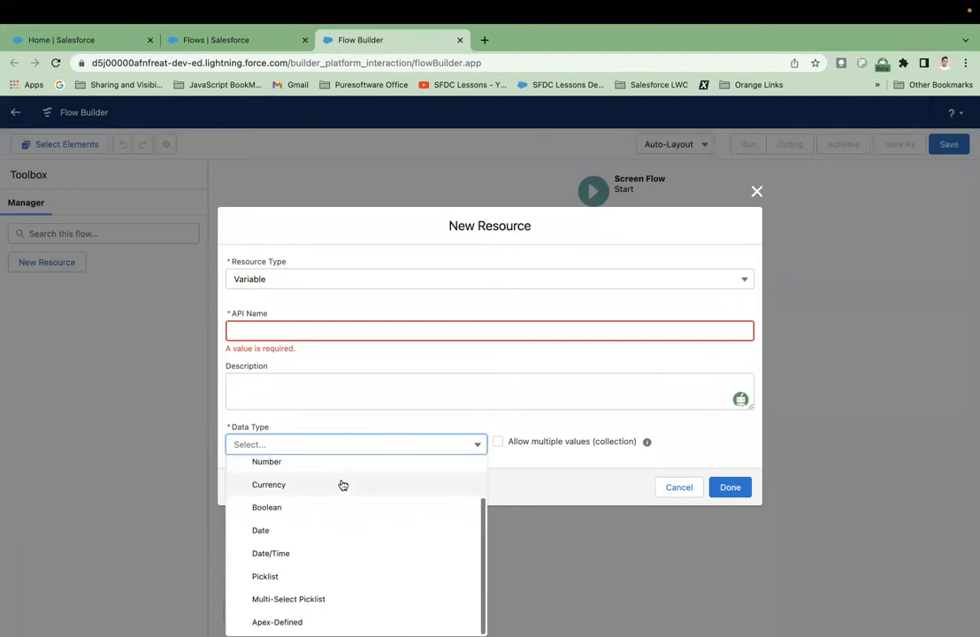
pyautogui.scroll(2, 343, 485)
pyautogui.scroll(-1, 343, 484)
pyautogui.scroll(1, 343, 484)
pyautogui.scroll(-1, 343, 484)
pyautogui.scroll(2, 343, 484)
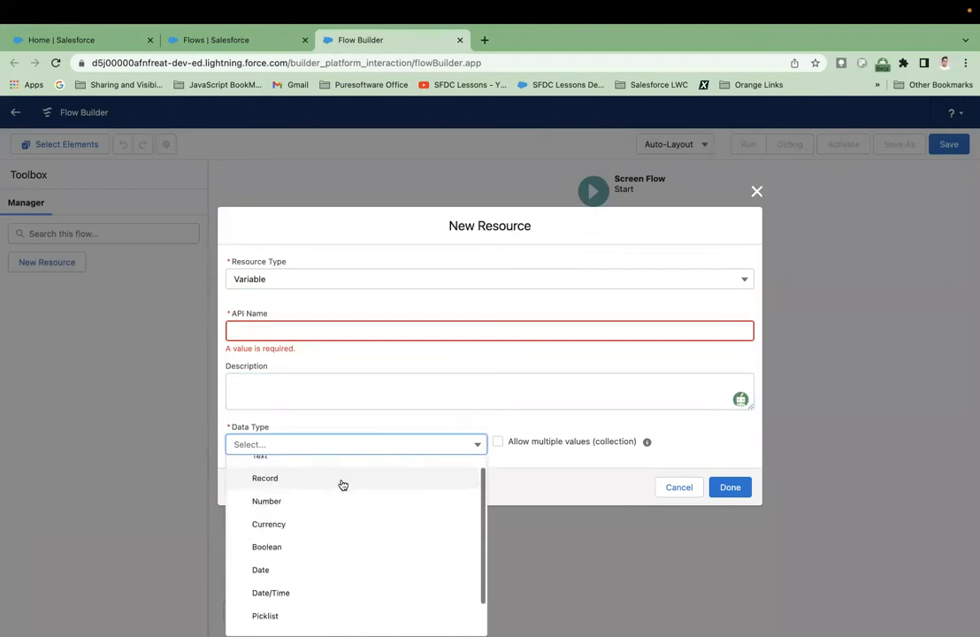
pyautogui.click(342, 473)
pyautogui.click(374, 439)
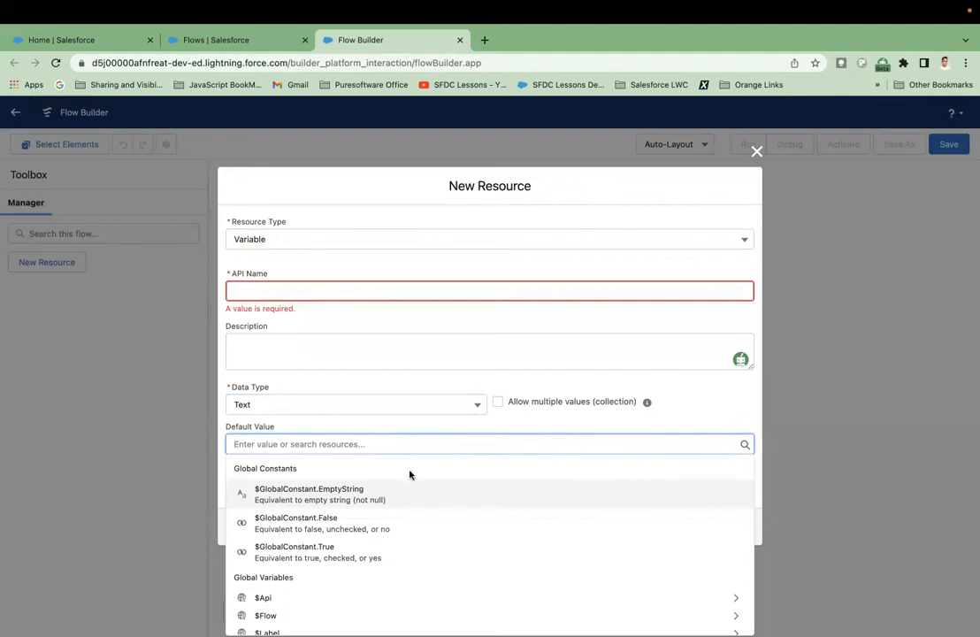
pyautogui.click(516, 431)
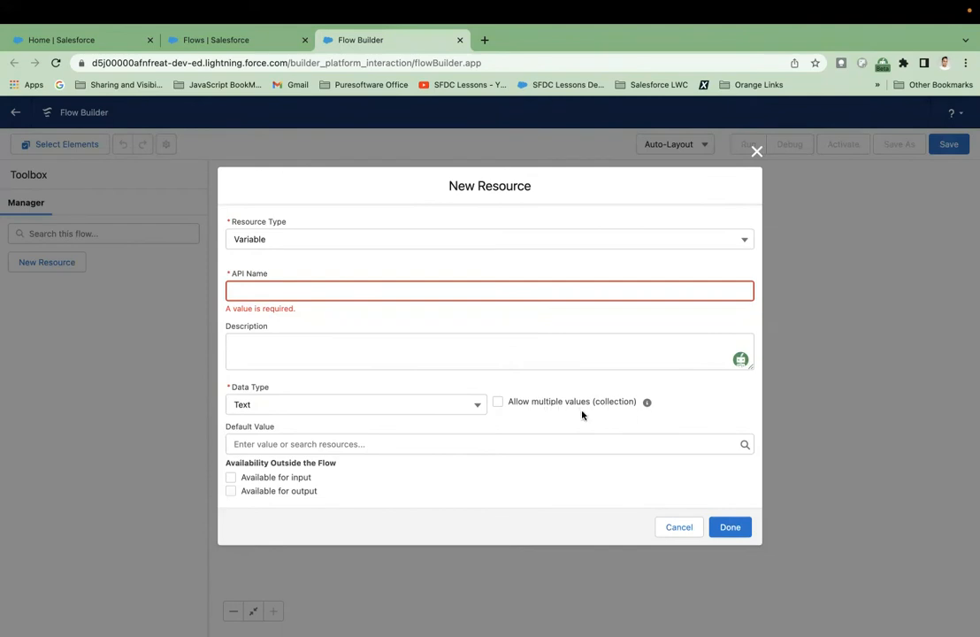
# Set the variable's data type to Record and choose Account as its object.
pyautogui.click(471, 411)
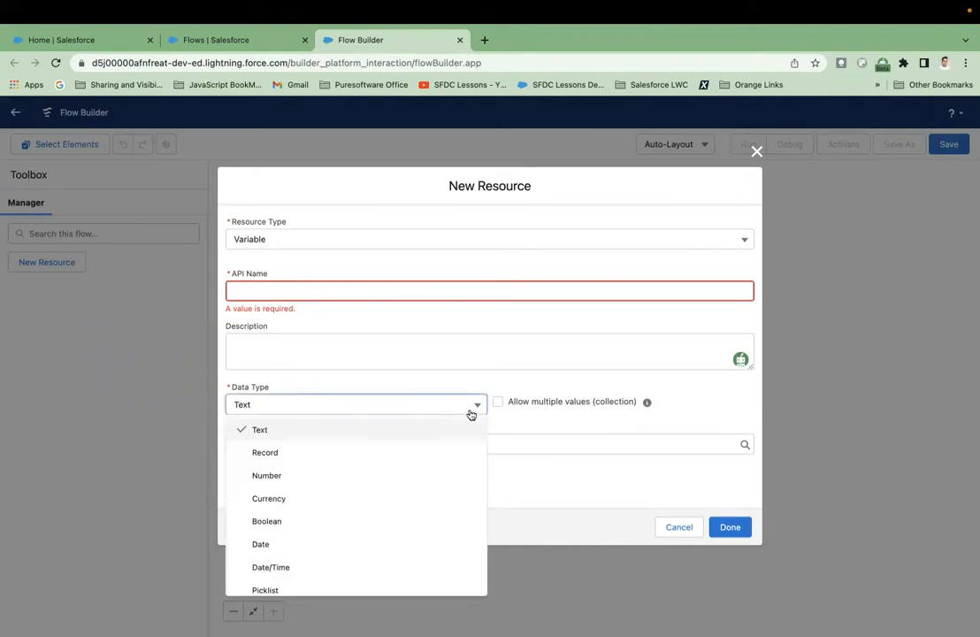
pyautogui.click(420, 453)
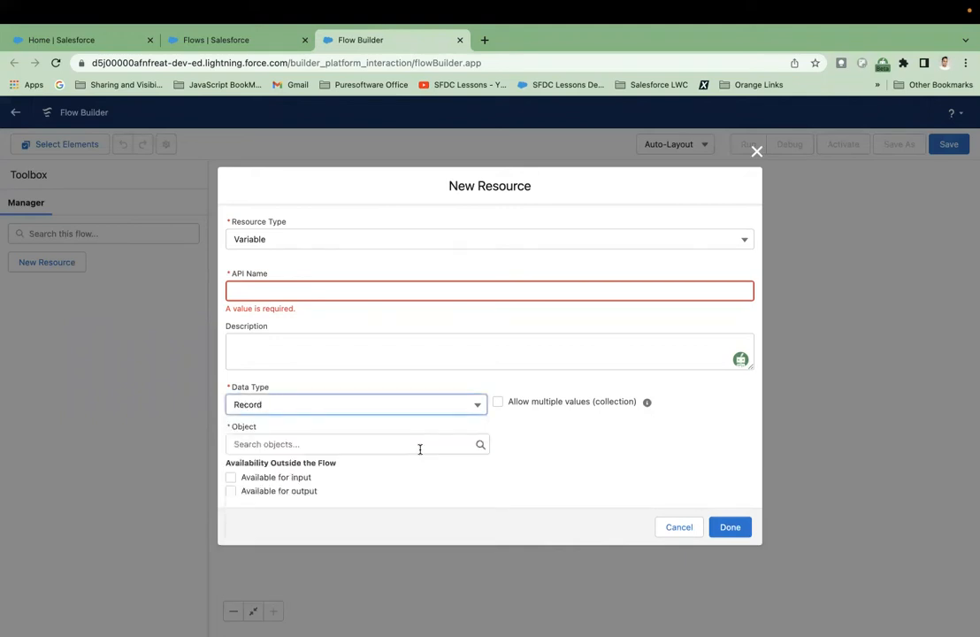
pyautogui.click(312, 442)
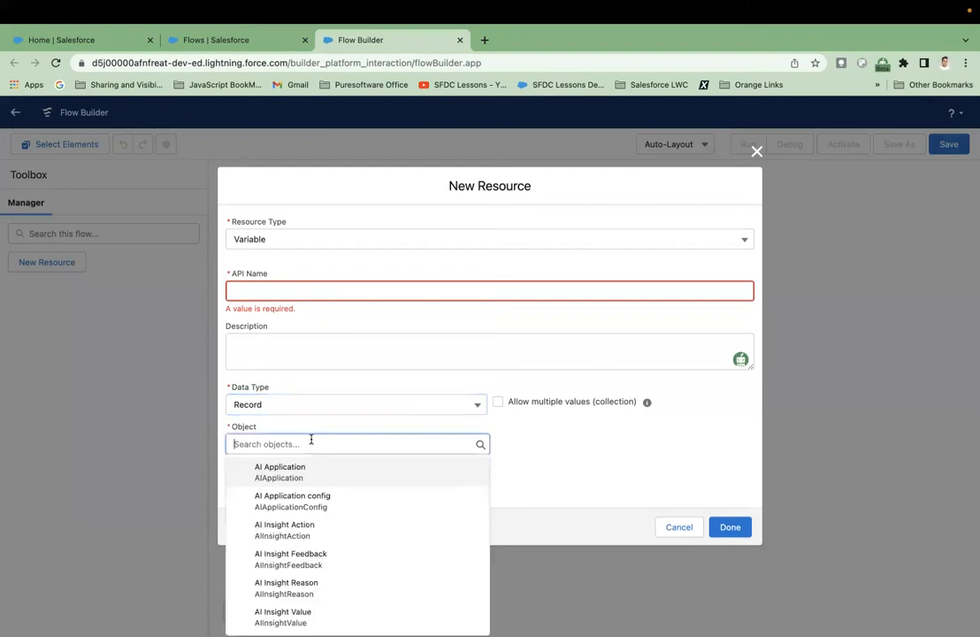
pyautogui.scroll(-2, 311, 495)
pyautogui.scroll(-1, 311, 495)
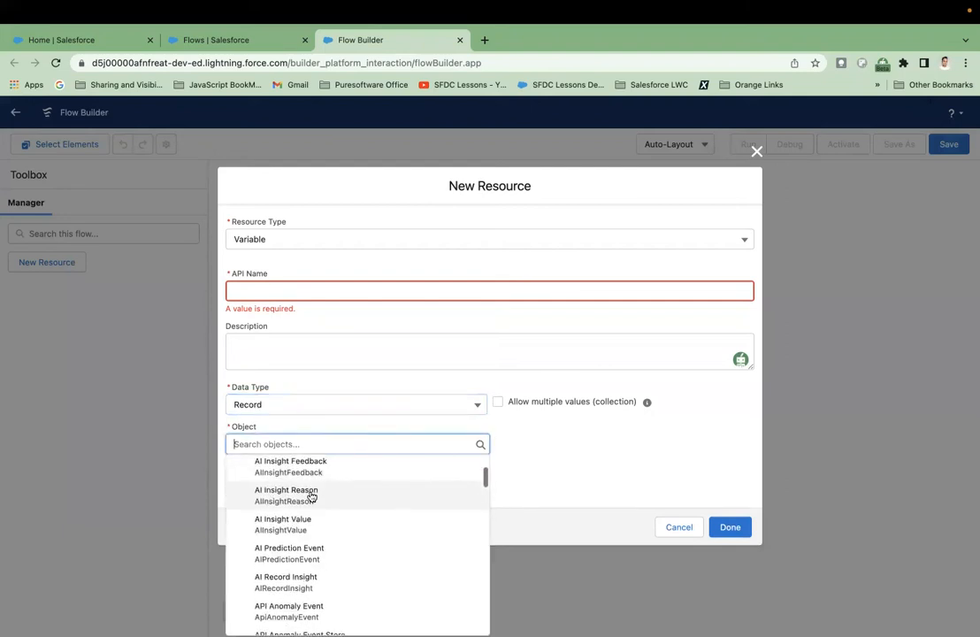
pyautogui.write('acc')
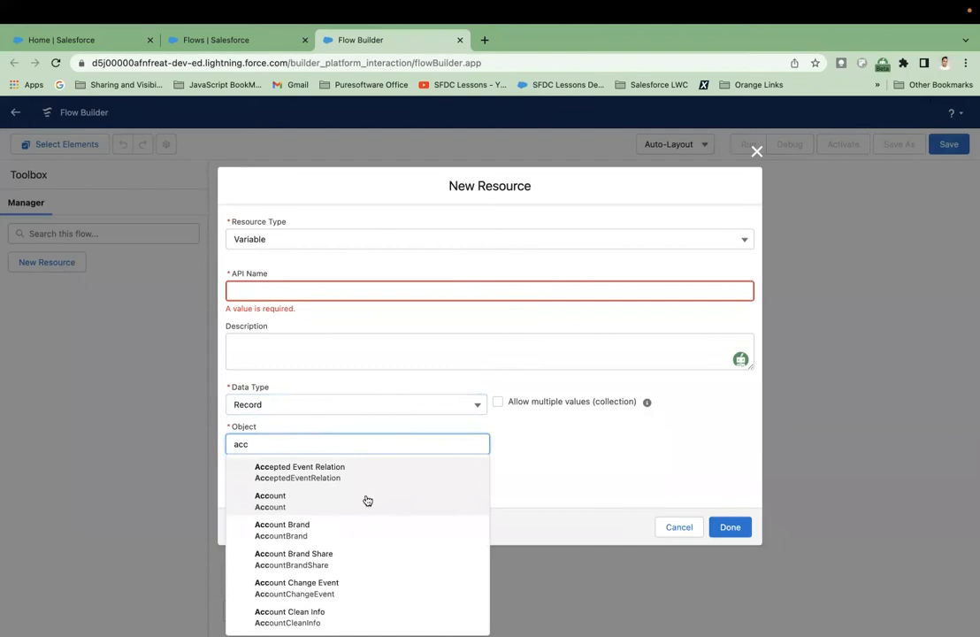
pyautogui.click(372, 494)
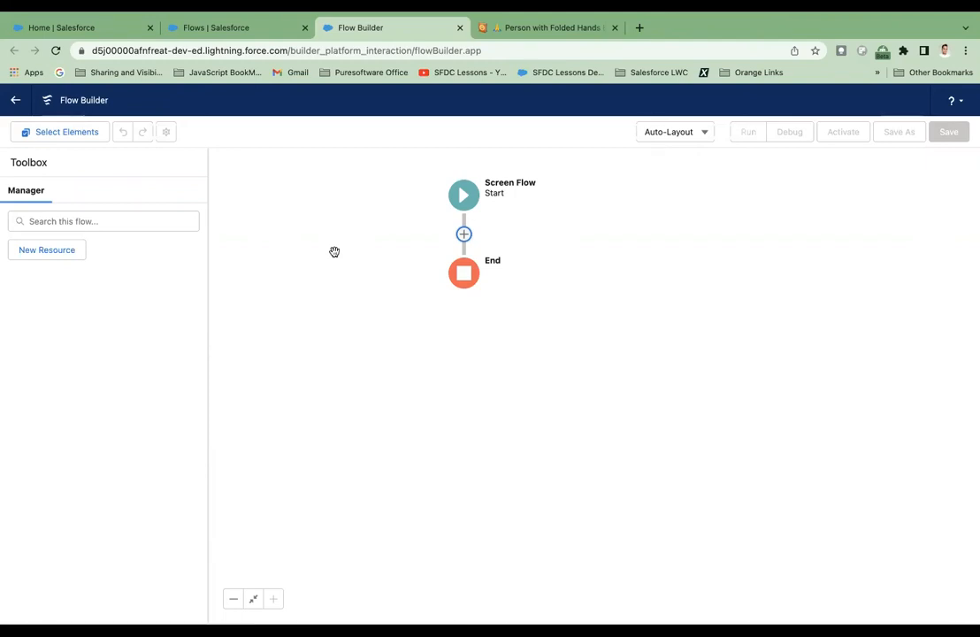
# Add a Screen element between the flow's Start and End.
pyautogui.click(465, 236)
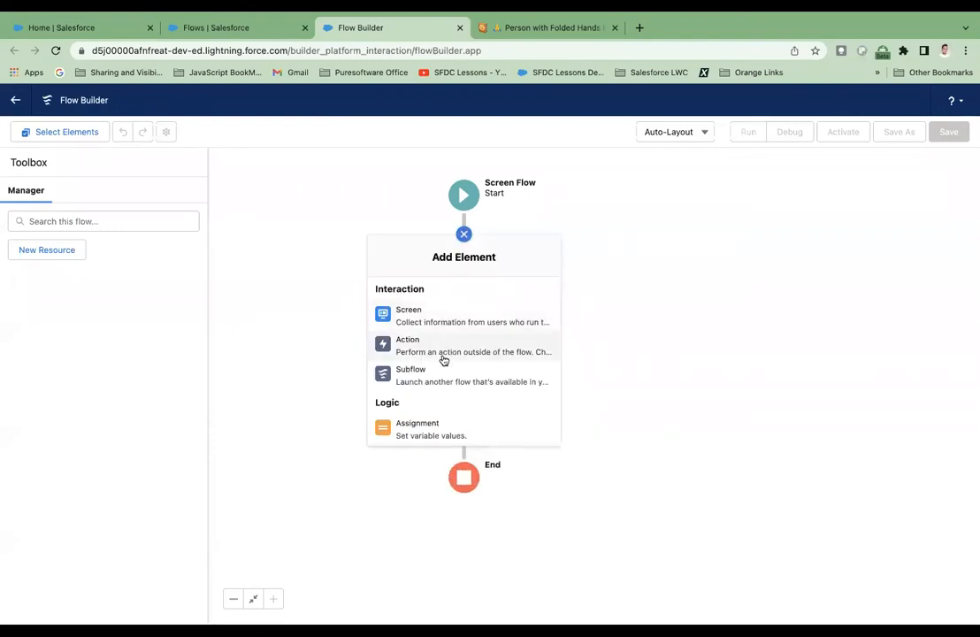
pyautogui.scroll(-3, 444, 360)
pyautogui.scroll(2, 444, 360)
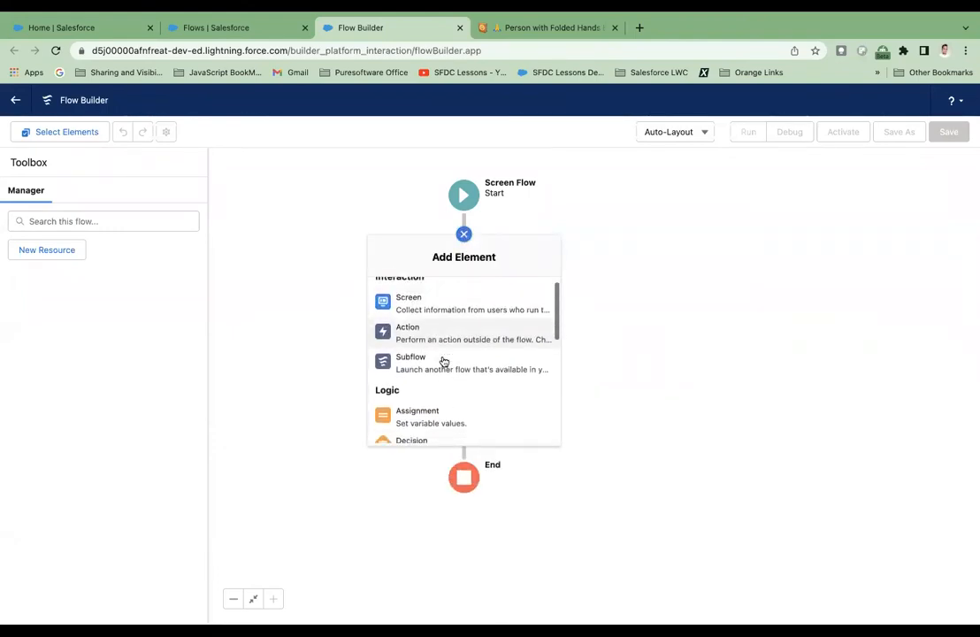
pyautogui.scroll(-5, 444, 361)
pyautogui.scroll(7, 443, 360)
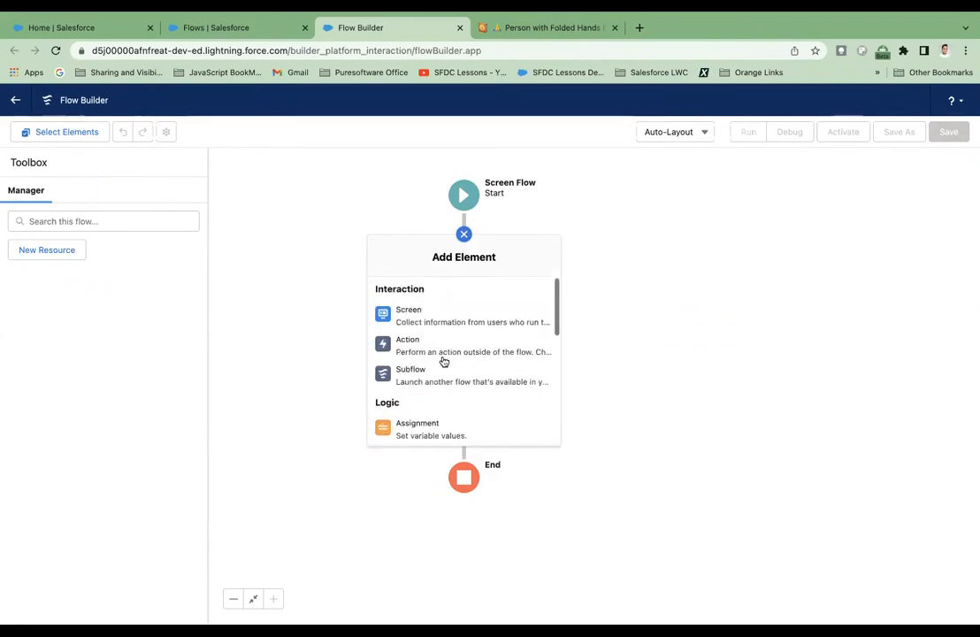
pyautogui.click(428, 321)
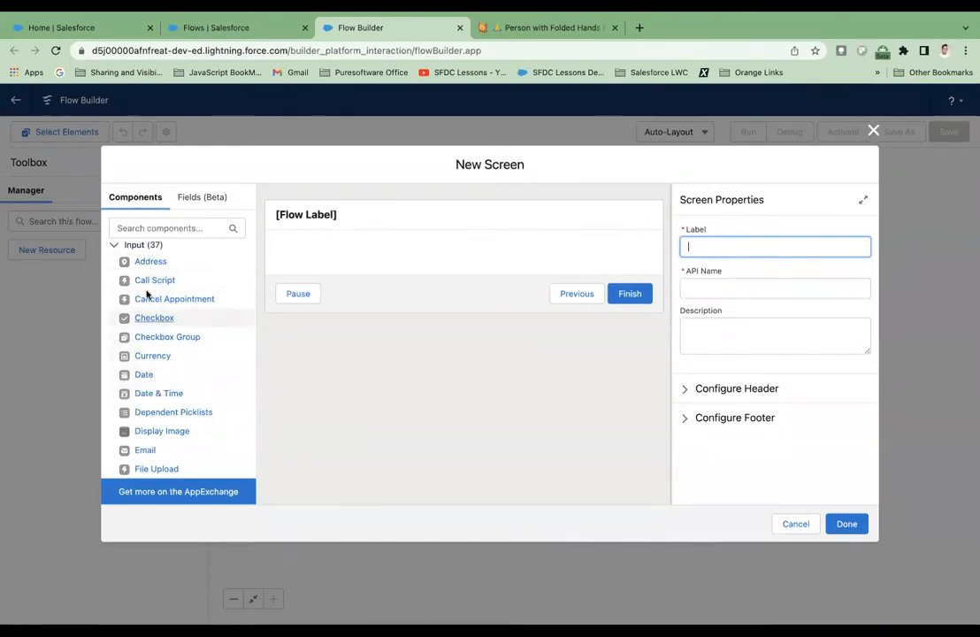
# Look through the available screen components and add a Display Text component to the new screen.
pyautogui.scroll(-10, 171, 411)
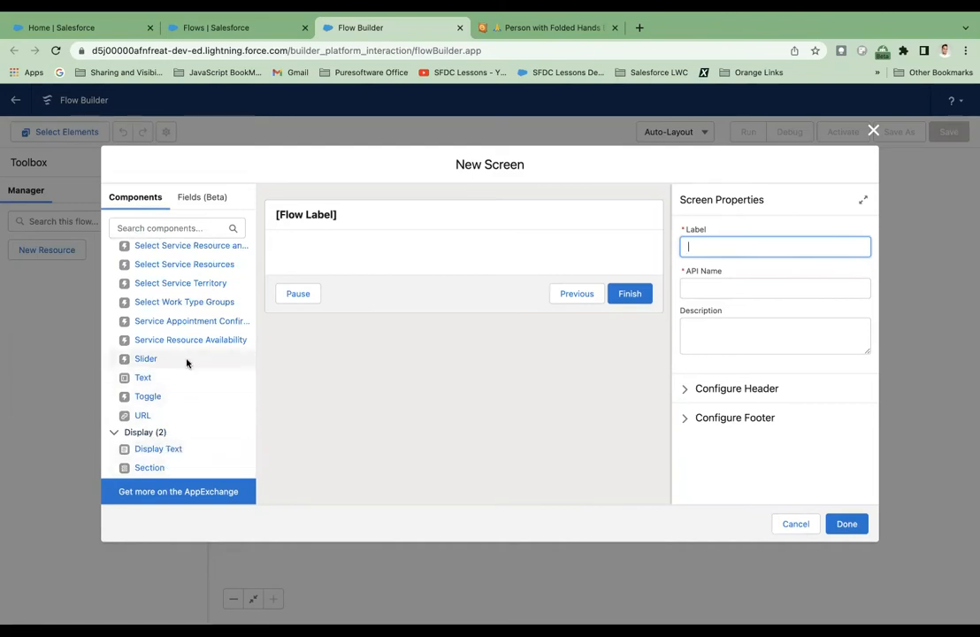
pyautogui.scroll(5, 185, 360)
pyautogui.scroll(-3, 187, 365)
pyautogui.scroll(-2, 188, 363)
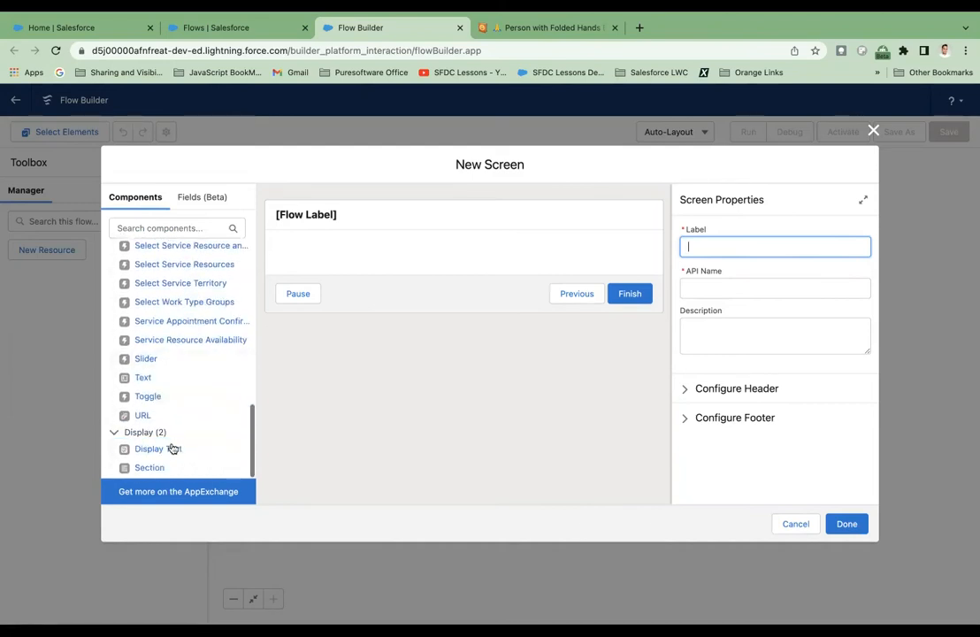
pyautogui.moveTo(170, 451); pyautogui.dragTo(333, 252)
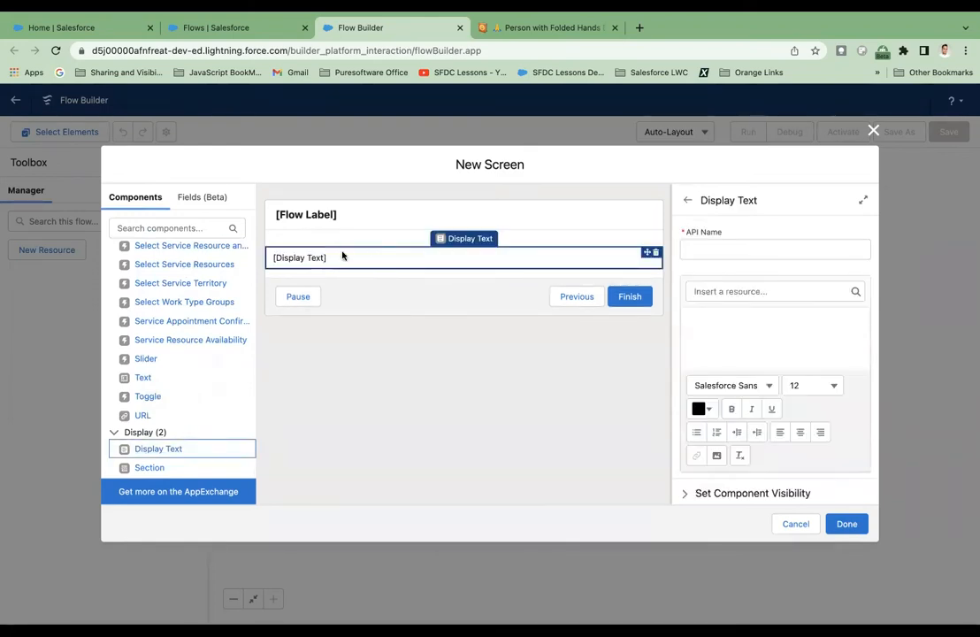
# Set the Display Text component's API name to welcome_text.
pyautogui.click(717, 251)
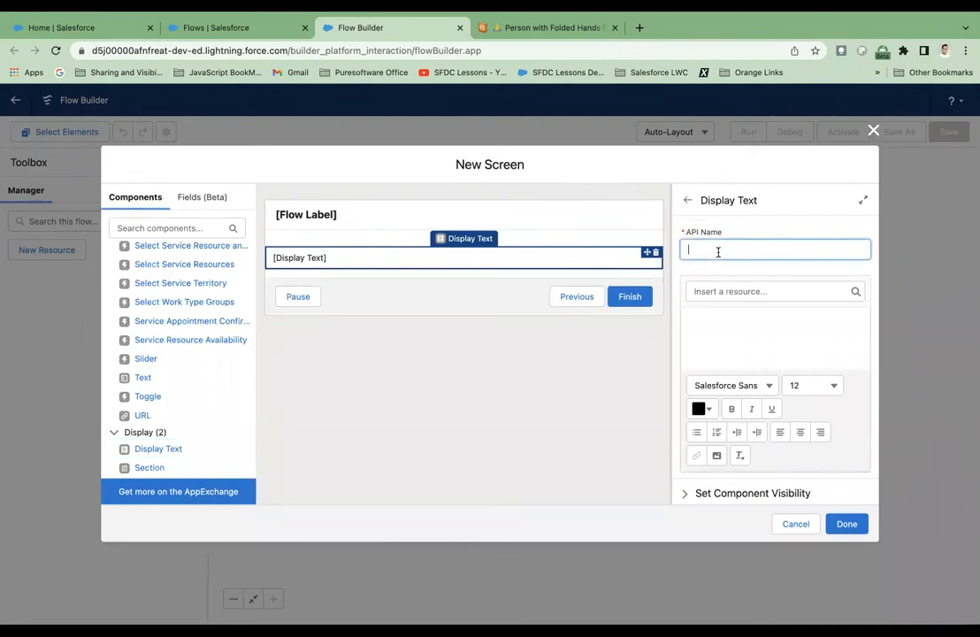
pyautogui.write('welco')
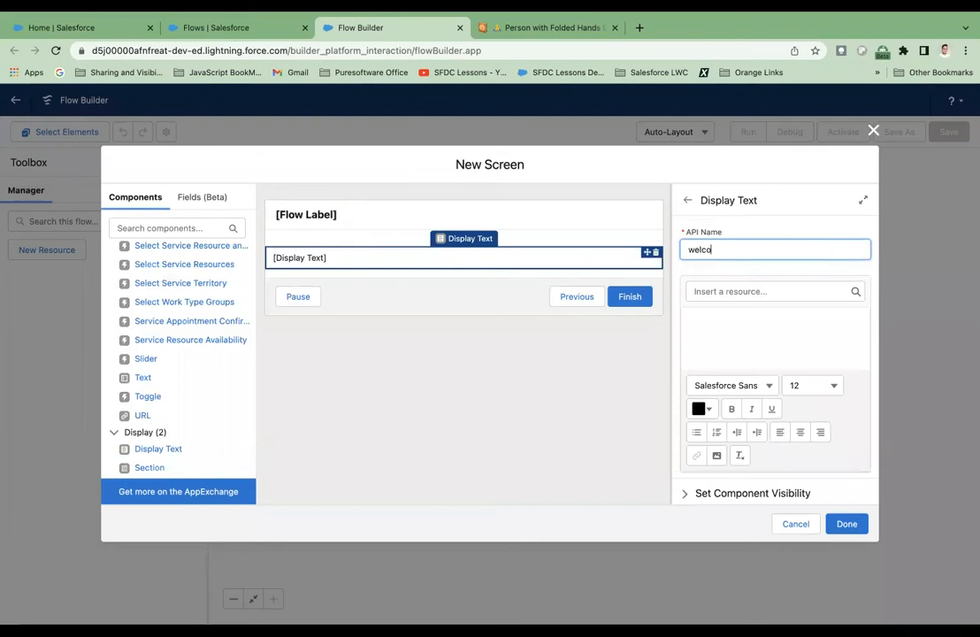
pyautogui.write('me-text')
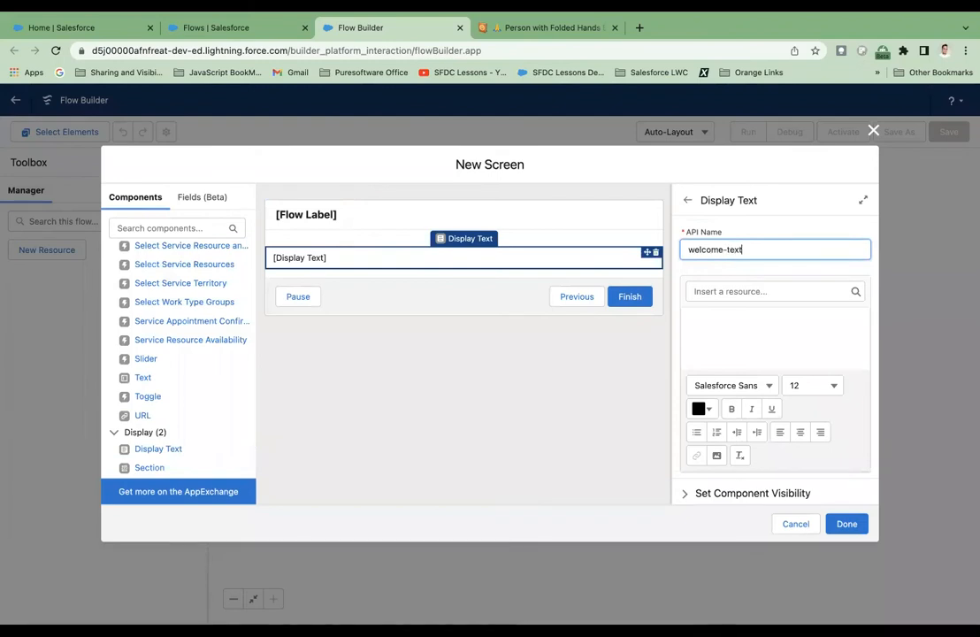
pyautogui.click(759, 334)
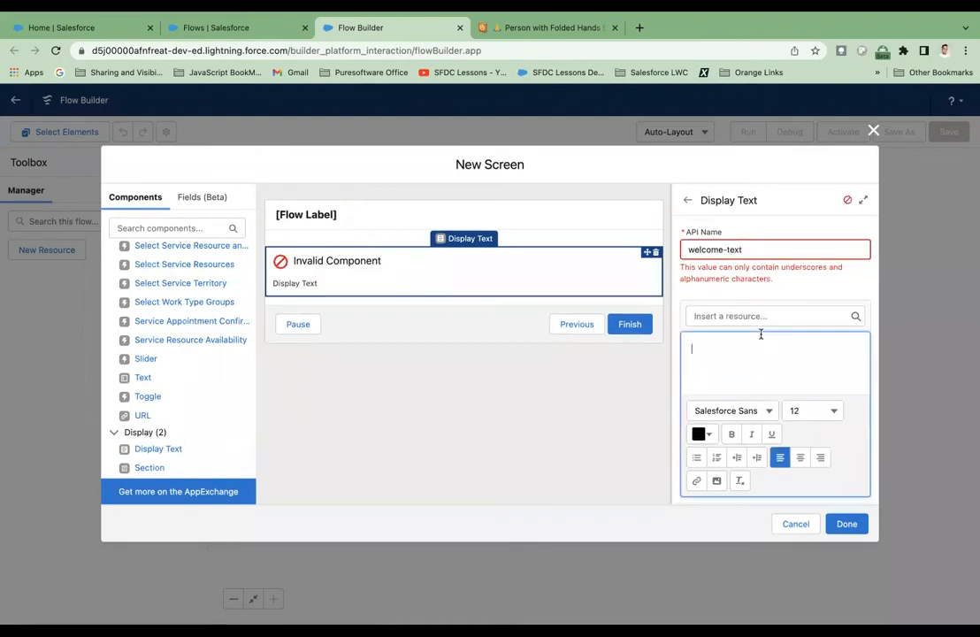
pyautogui.click(769, 250)
pyautogui.press('BackSpace')
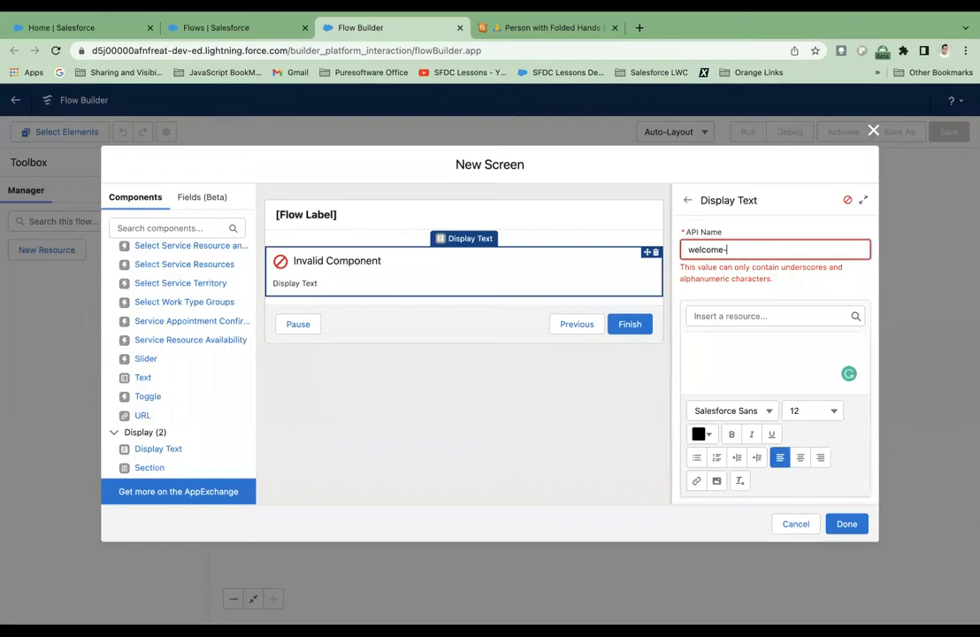
pyautogui.write('_text')
# Enter the greeting "Hello {!$User.FirstName}," as the display text, inserting the FirstName field from the $User global variable.
pyautogui.click(772, 346)
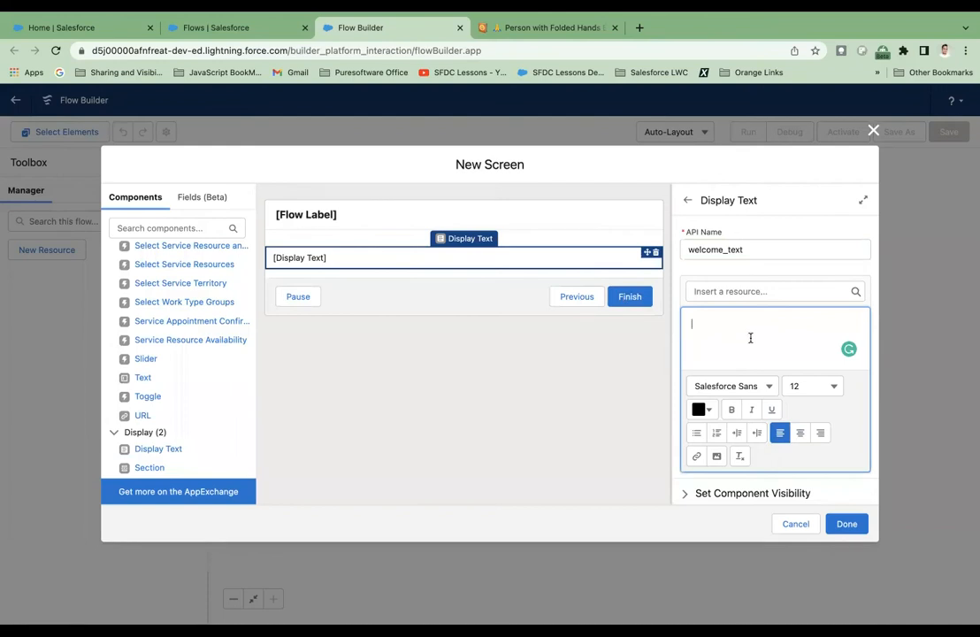
pyautogui.write('Hello')
pyautogui.click(772, 291)
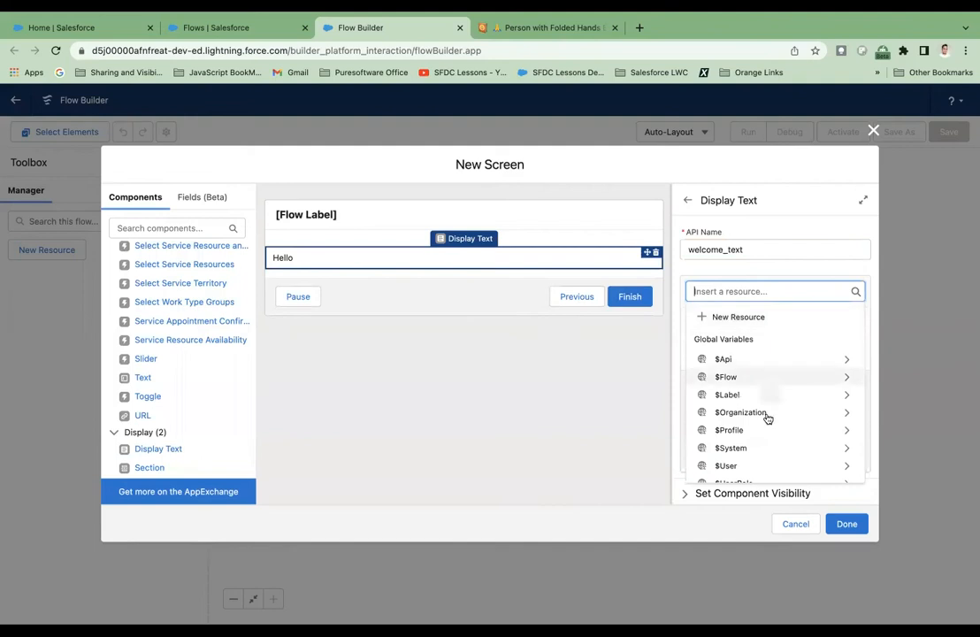
pyautogui.scroll(-1, 763, 454)
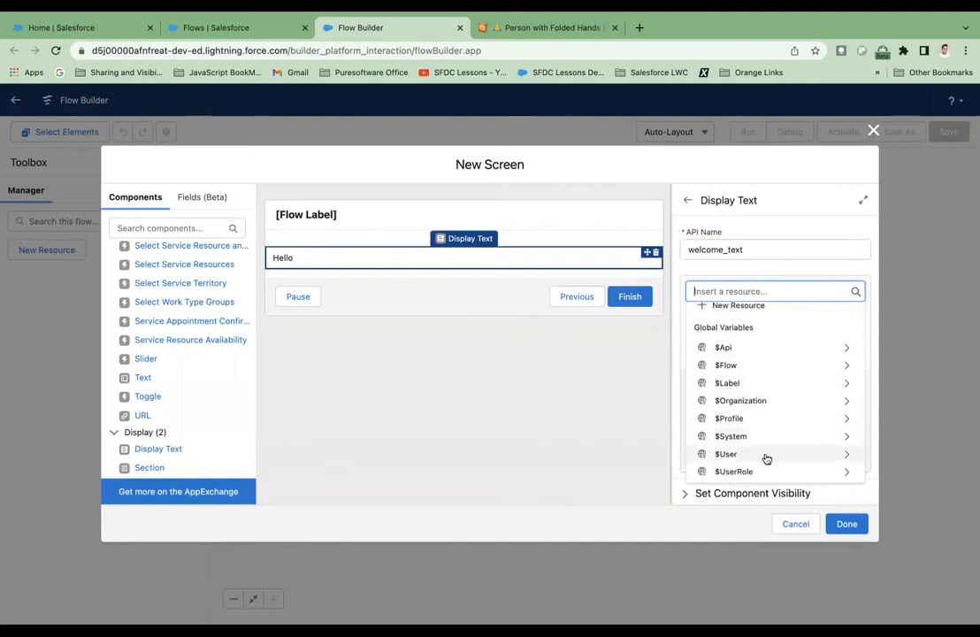
pyautogui.click(752, 454)
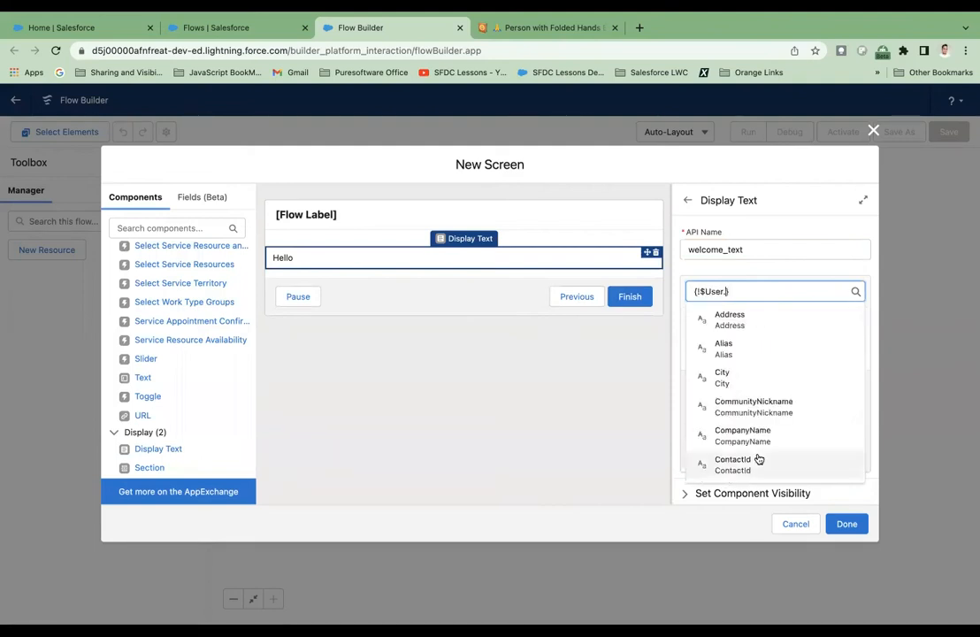
pyautogui.write('first')
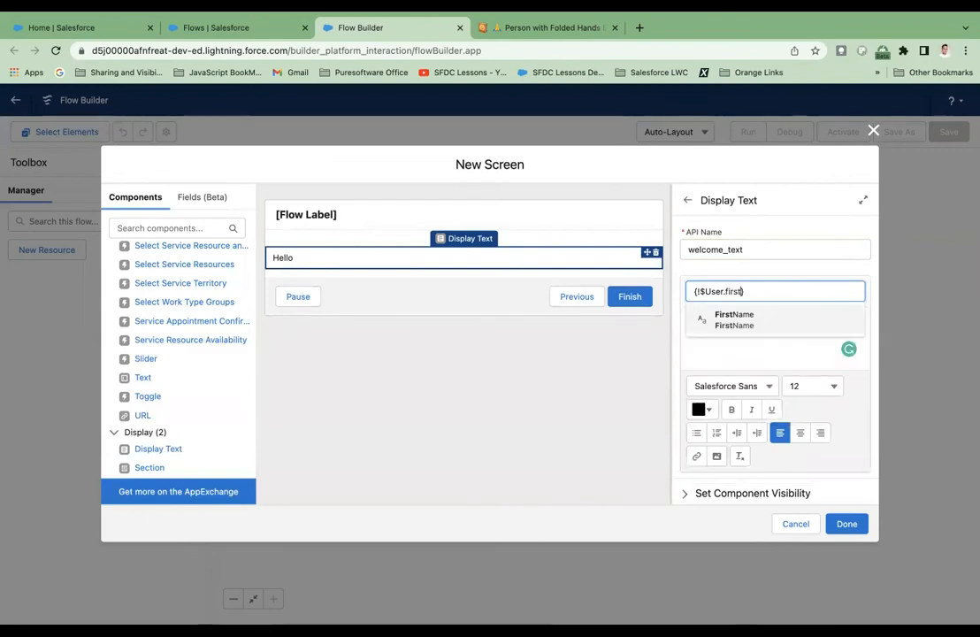
pyautogui.click(778, 318)
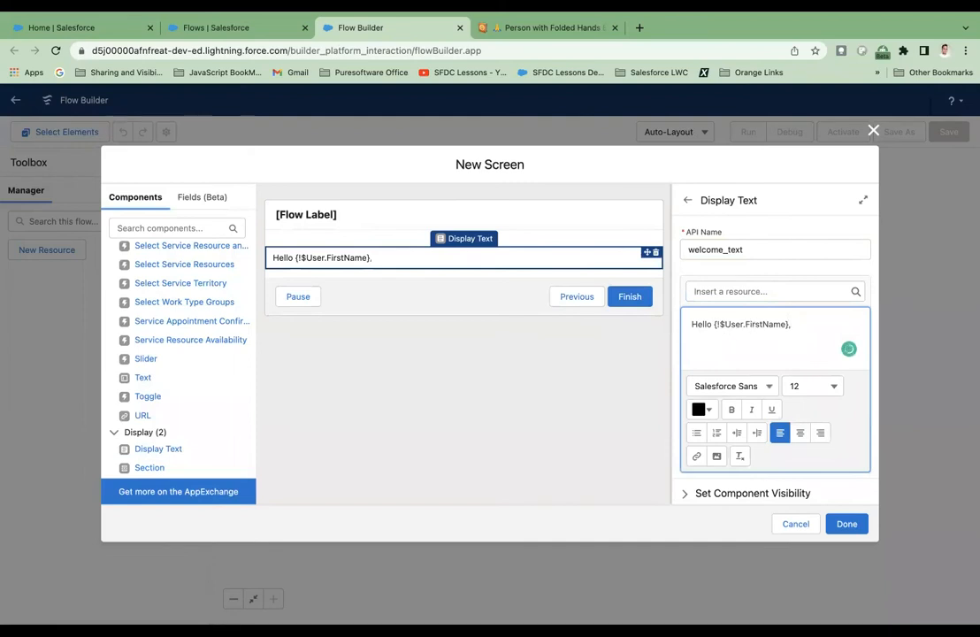
# Below the greeting, add the line: Welcome to the course "Automate Salesforce with Lightning Flow".
pyautogui.press('Return')
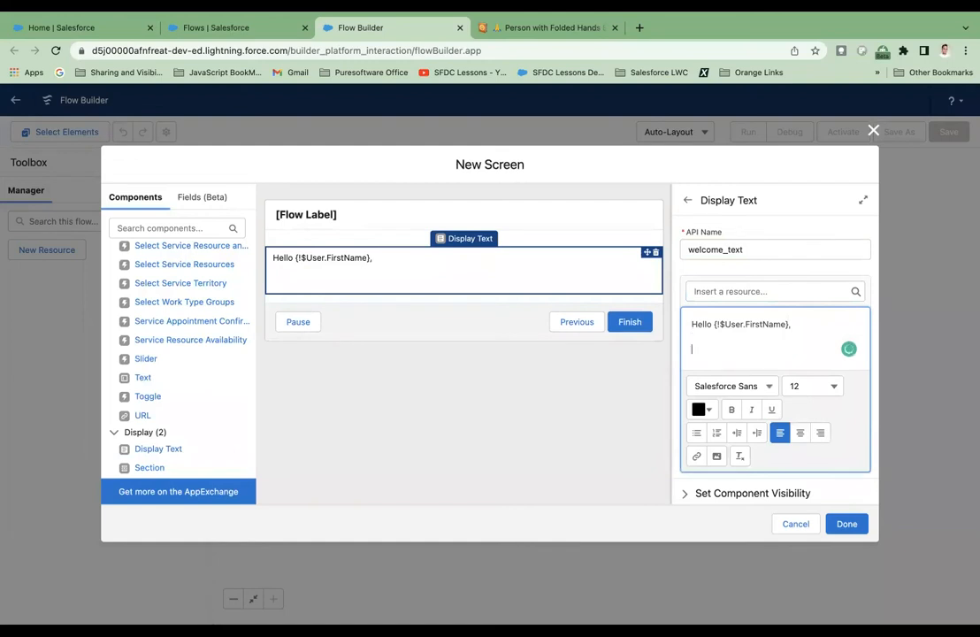
pyautogui.write('Weo')
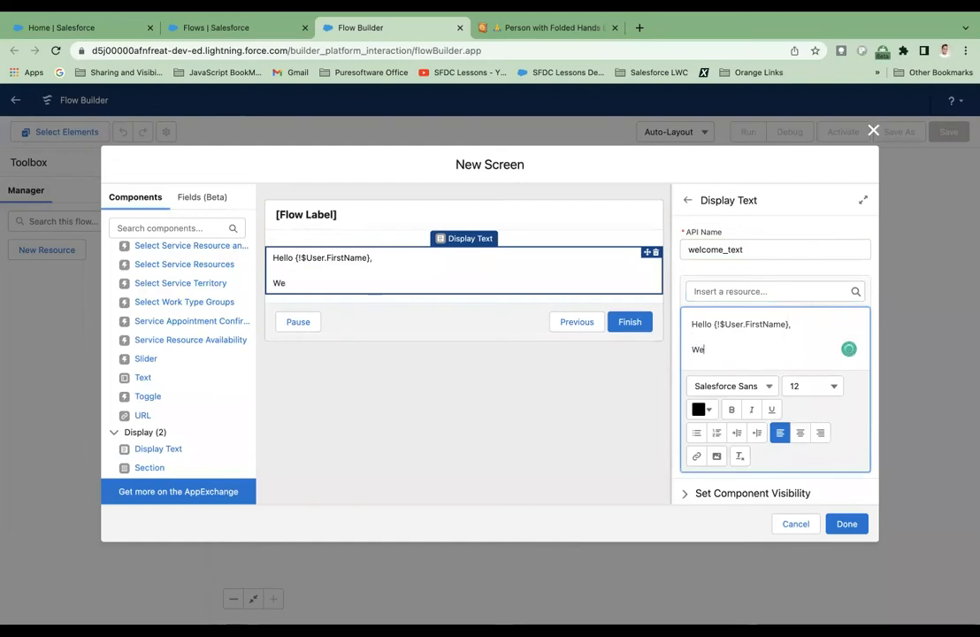
pyautogui.press('BackSpace')
pyautogui.press('BackSpace')
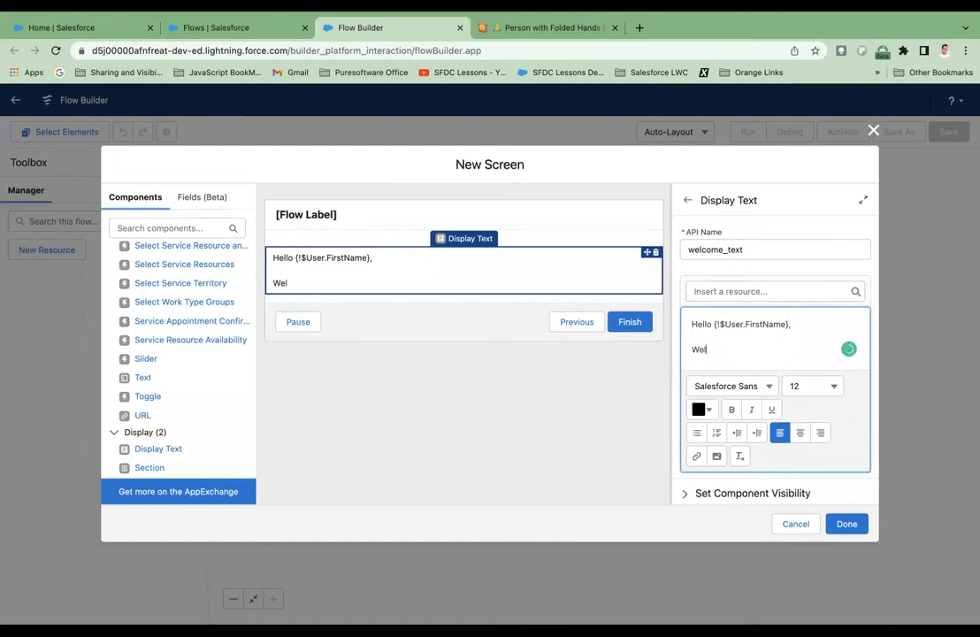
pyautogui.write('come to')
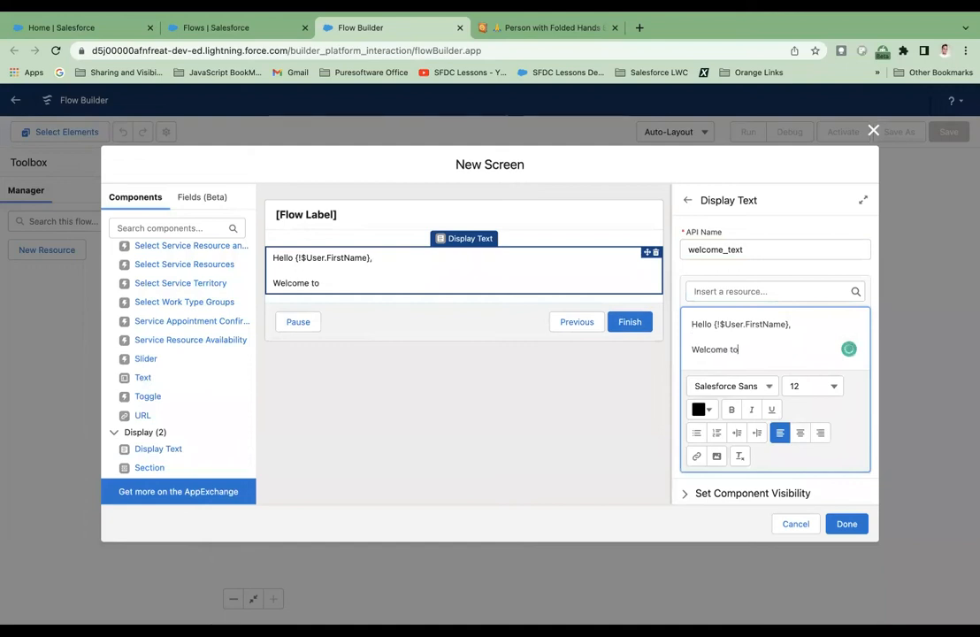
pyautogui.write(' the cour')
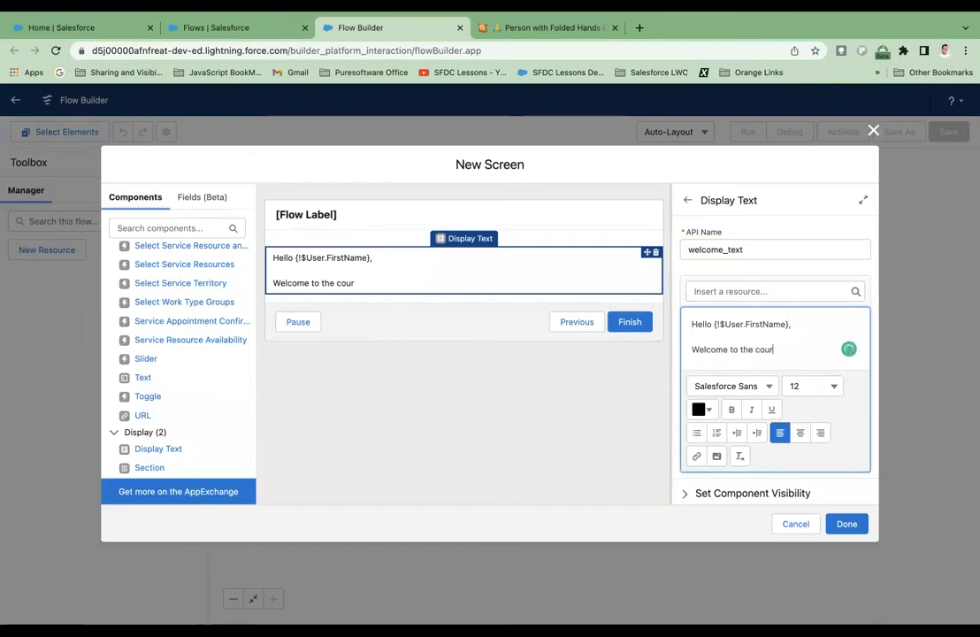
pyautogui.write('se "A')
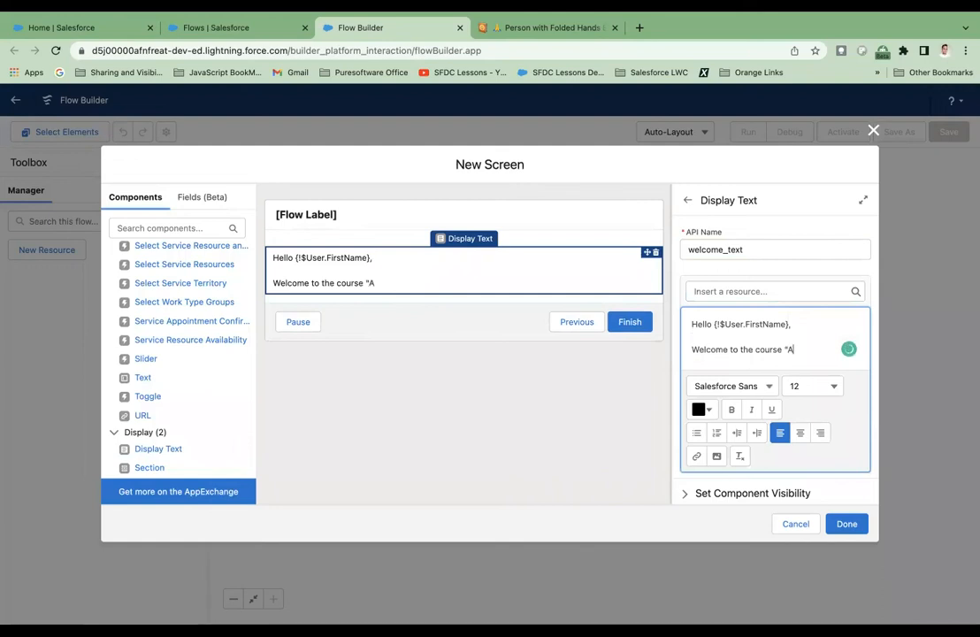
pyautogui.write('utomate S')
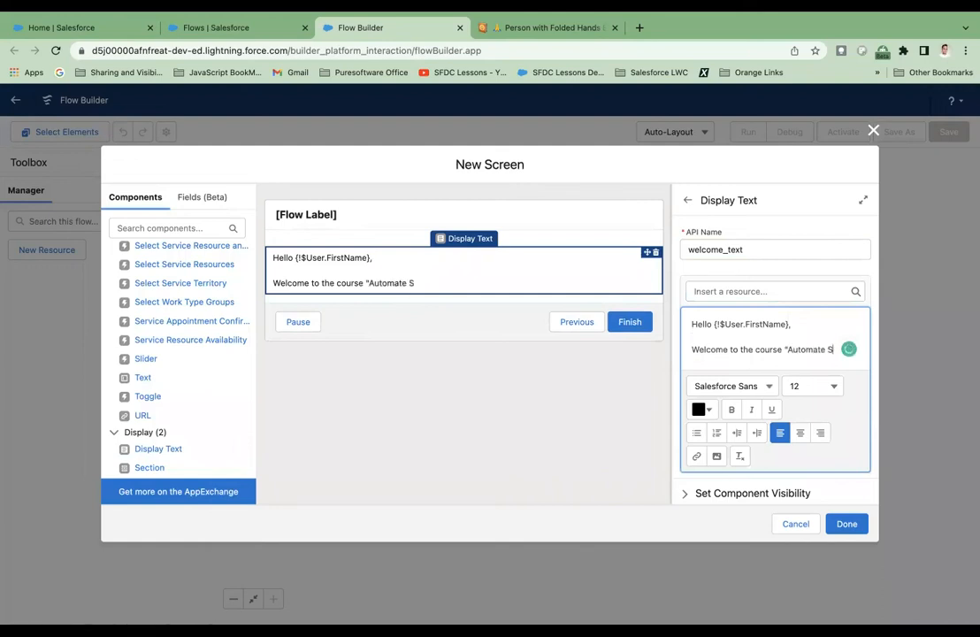
pyautogui.write('alesforce ')
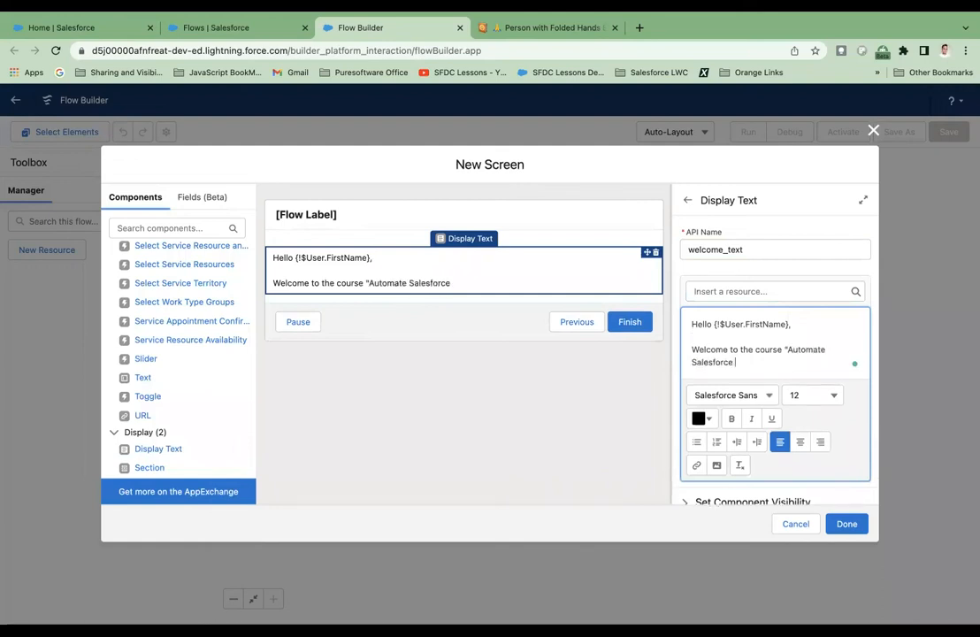
pyautogui.write('with Lightning Flow"')
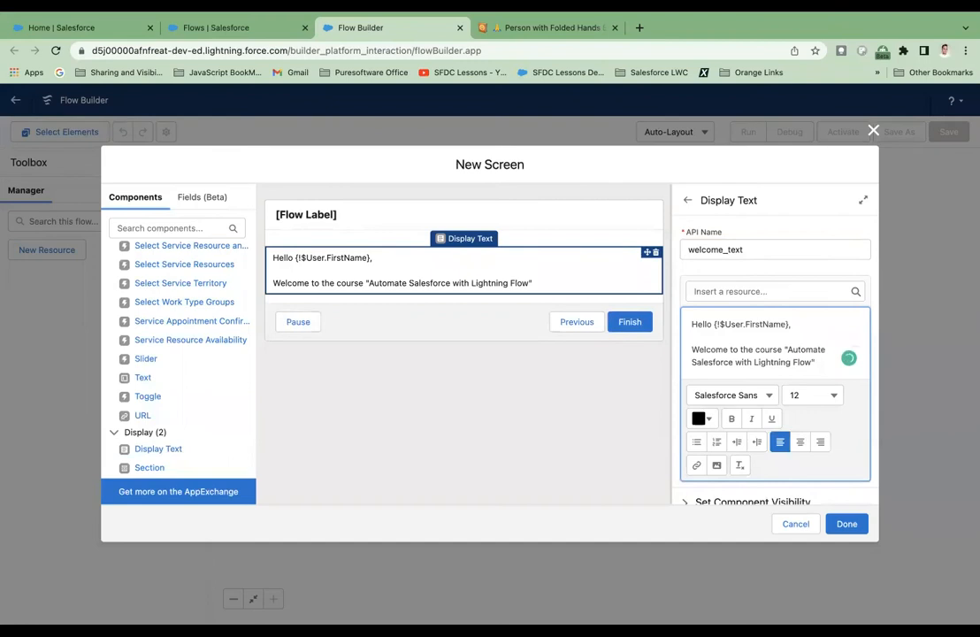
pyautogui.write('.')
pyautogui.press('Return')
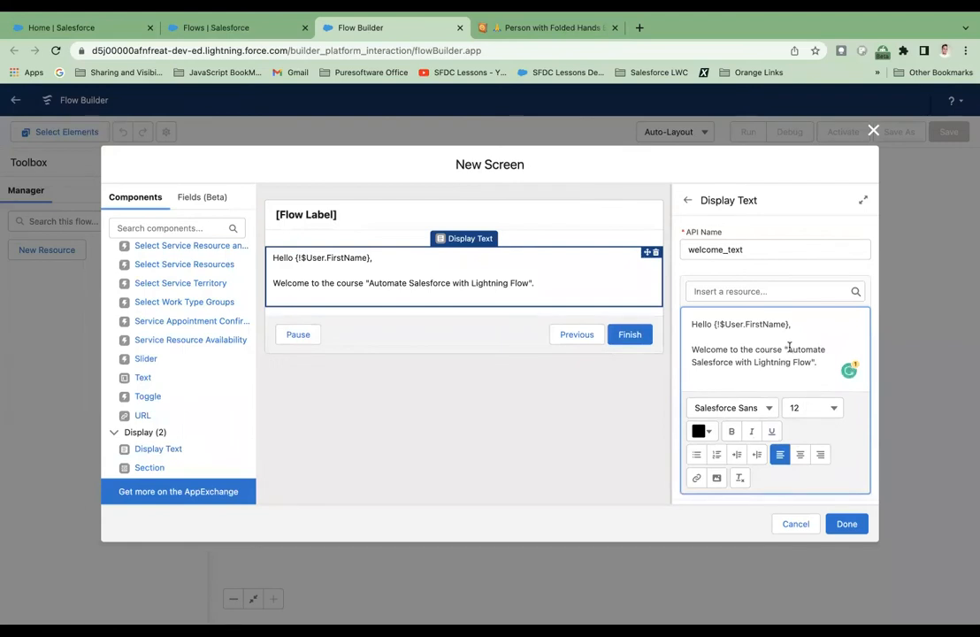
# Make the course title "Automate Salesforce with Lightning Flow" bold in the display text.
pyautogui.moveTo(790, 351); pyautogui.dragTo(805, 360)
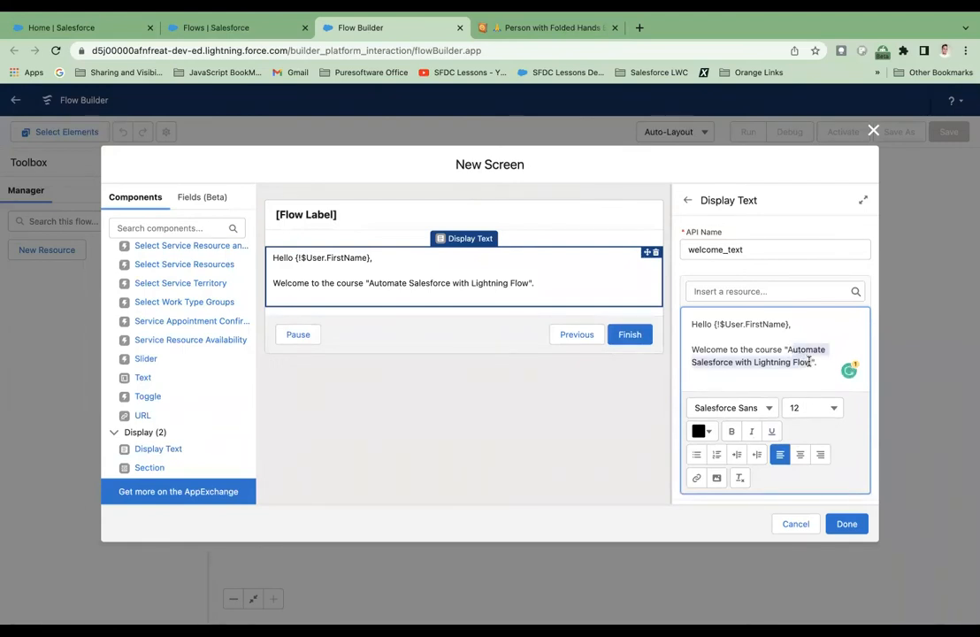
pyautogui.click(792, 350)
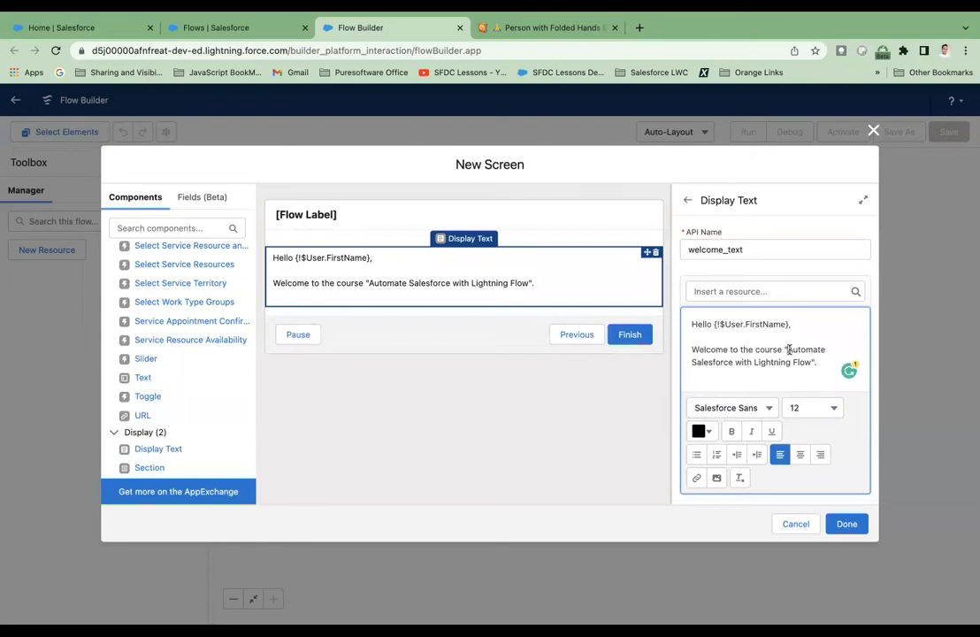
pyautogui.moveTo(790, 351); pyautogui.dragTo(811, 361)
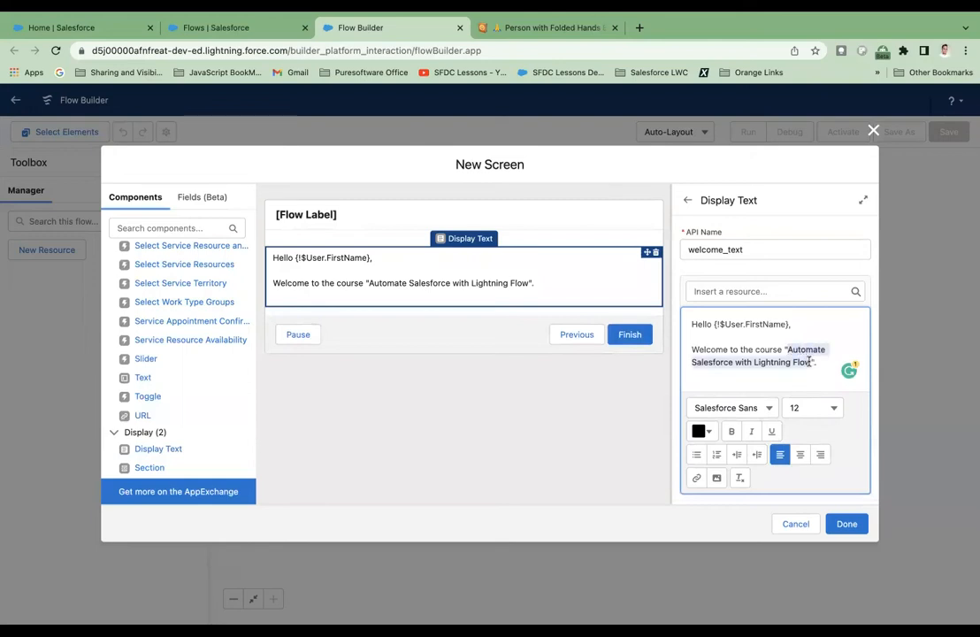
pyautogui.click(731, 431)
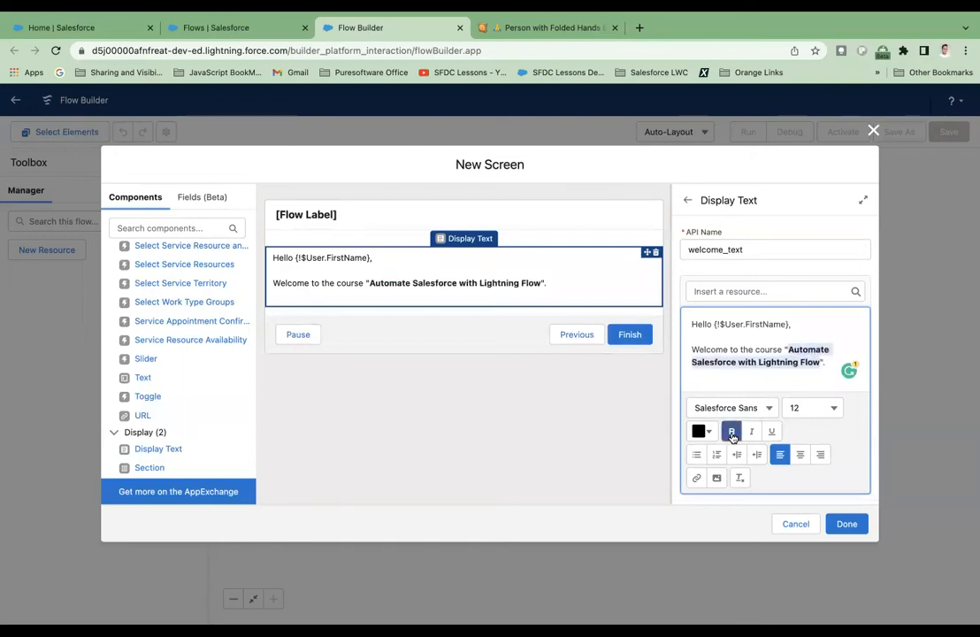
pyautogui.click(763, 371)
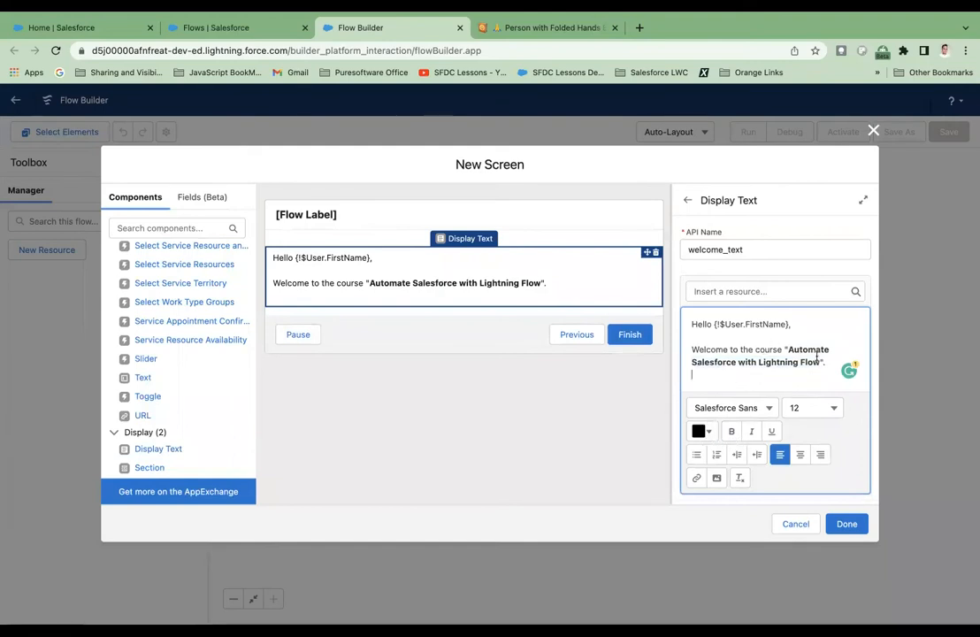
# Try to color the bold course title "Automate Salesforce with Lightning Flow" with #DA067E in the display text.
pyautogui.moveTo(821, 362); pyautogui.dragTo(789, 349)
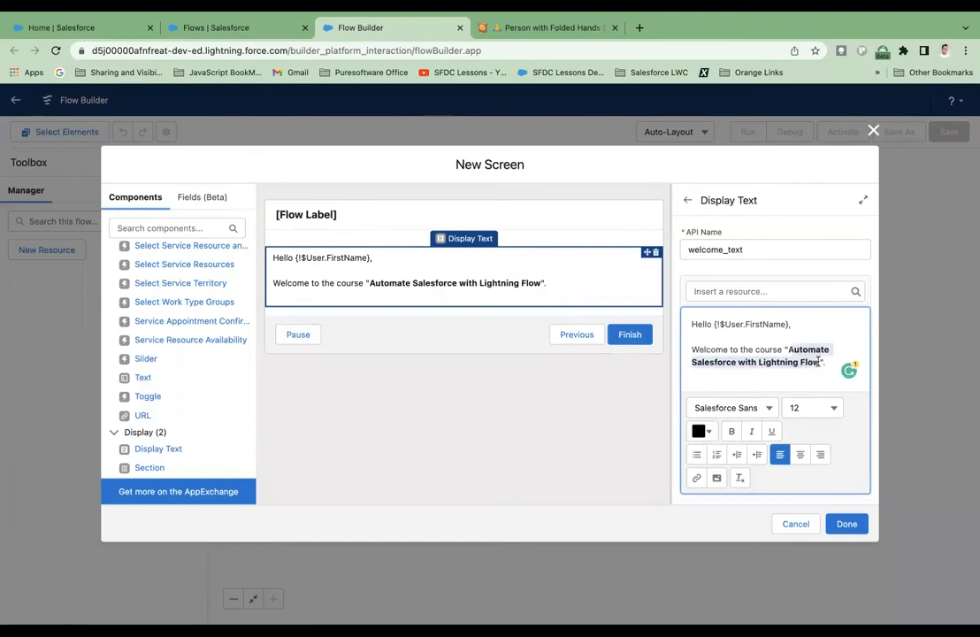
pyautogui.click(789, 349)
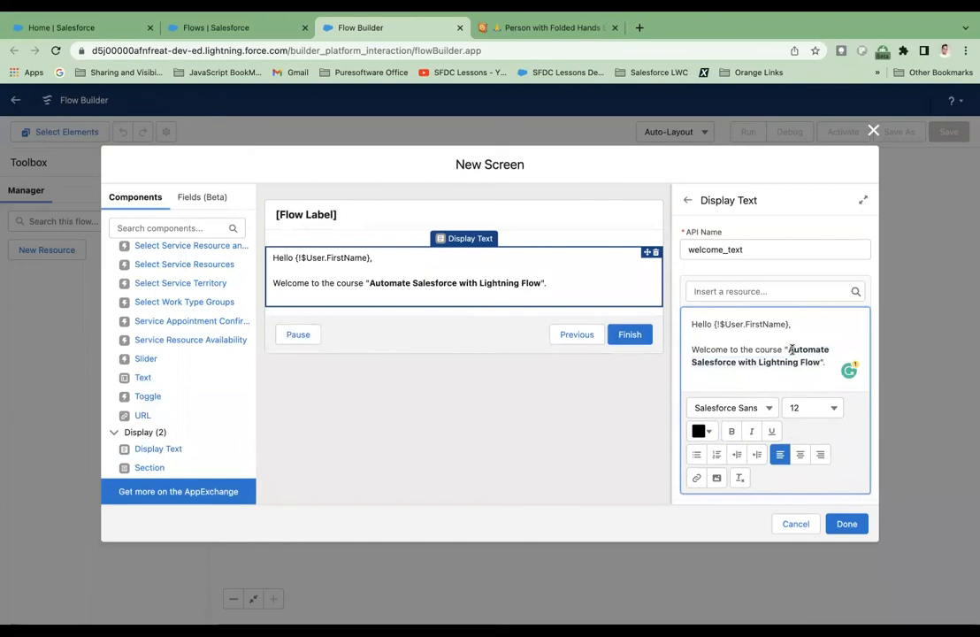
pyautogui.moveTo(802, 350); pyautogui.dragTo(813, 358)
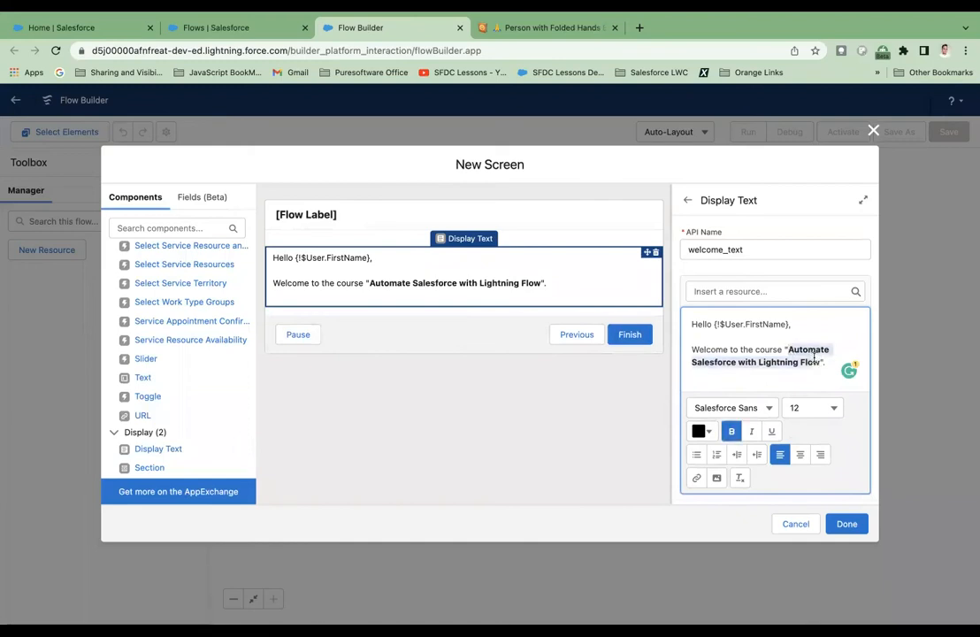
pyautogui.click(703, 430)
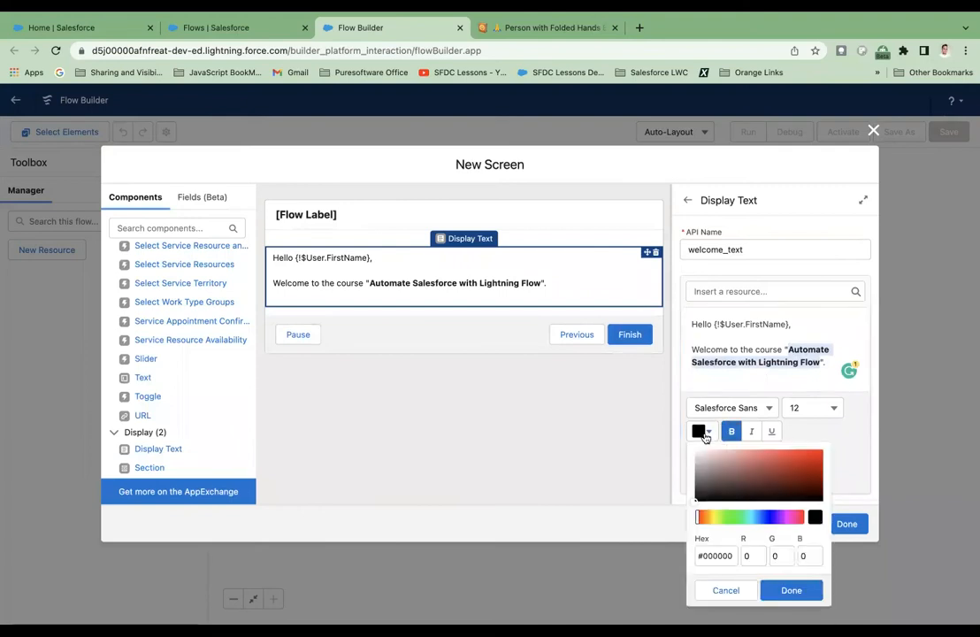
pyautogui.click(793, 518)
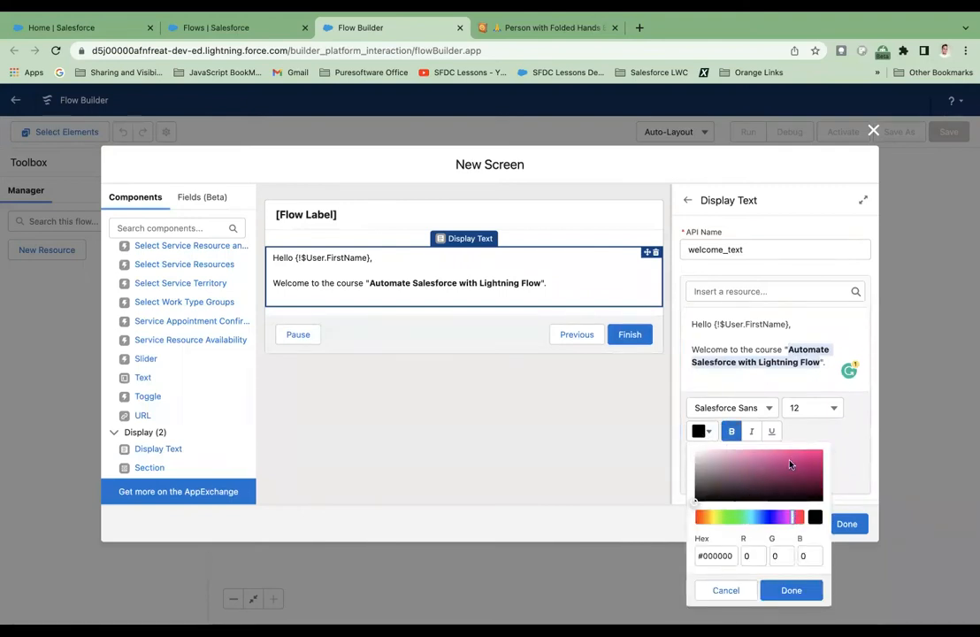
pyautogui.click(818, 458)
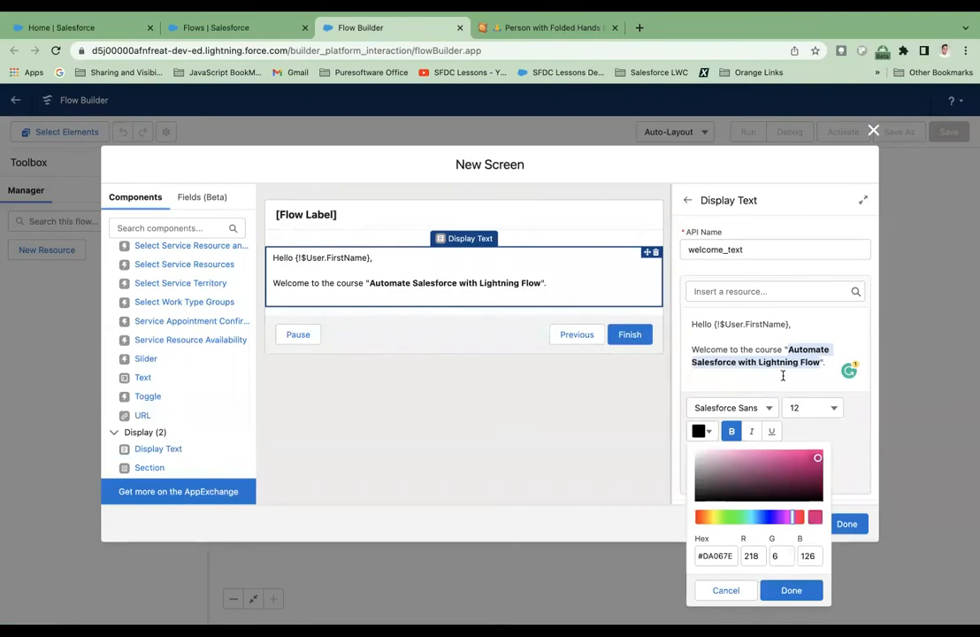
pyautogui.click(781, 374)
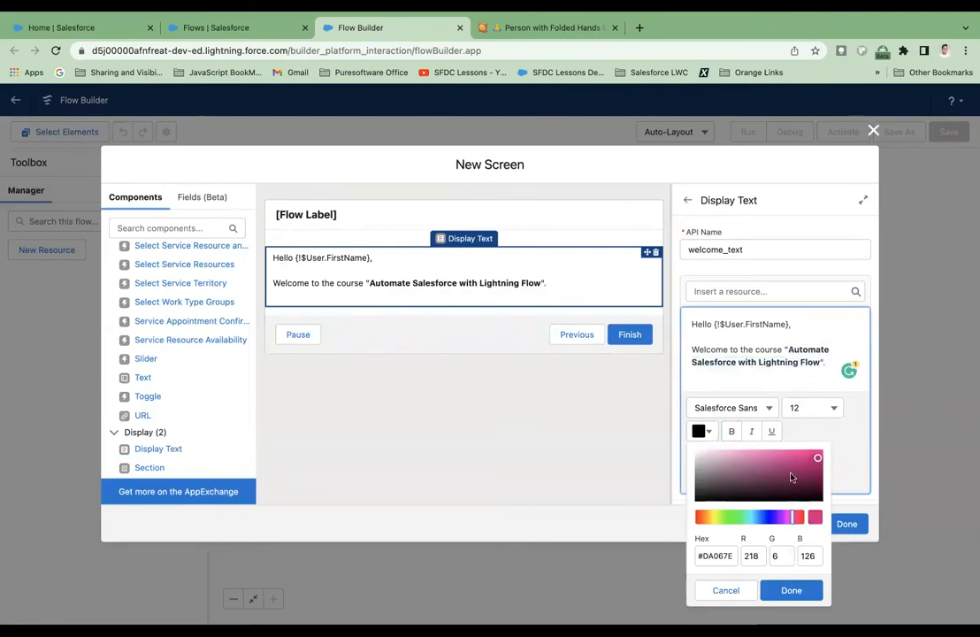
pyautogui.click(802, 590)
# Set the text color of the course title "Automate Salesforce with Lightning Flow" to #E7055F in the display text.
pyautogui.moveTo(786, 349); pyautogui.dragTo(821, 364)
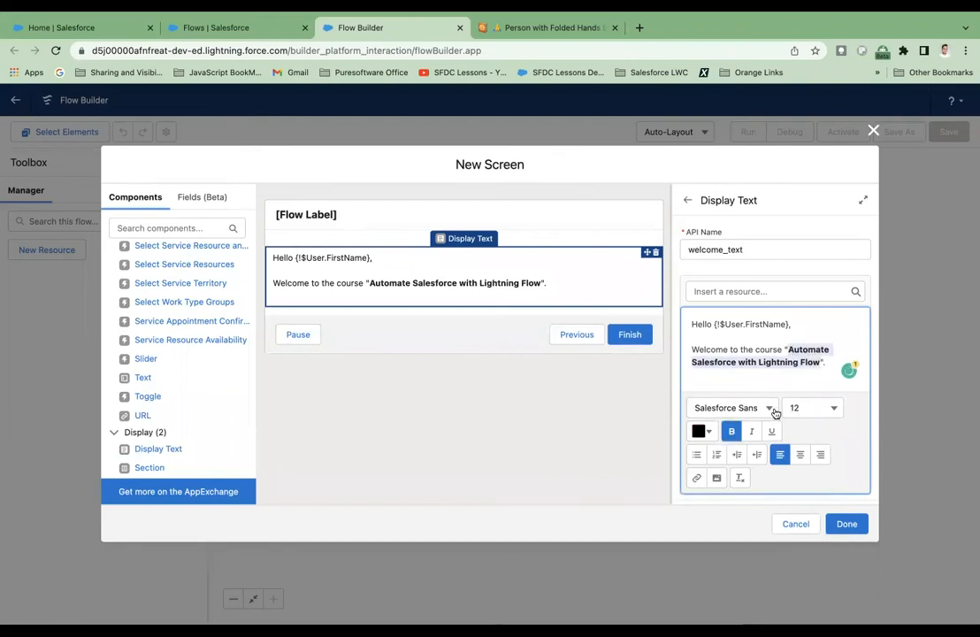
pyautogui.click(703, 431)
pyautogui.click(796, 517)
pyautogui.click(818, 454)
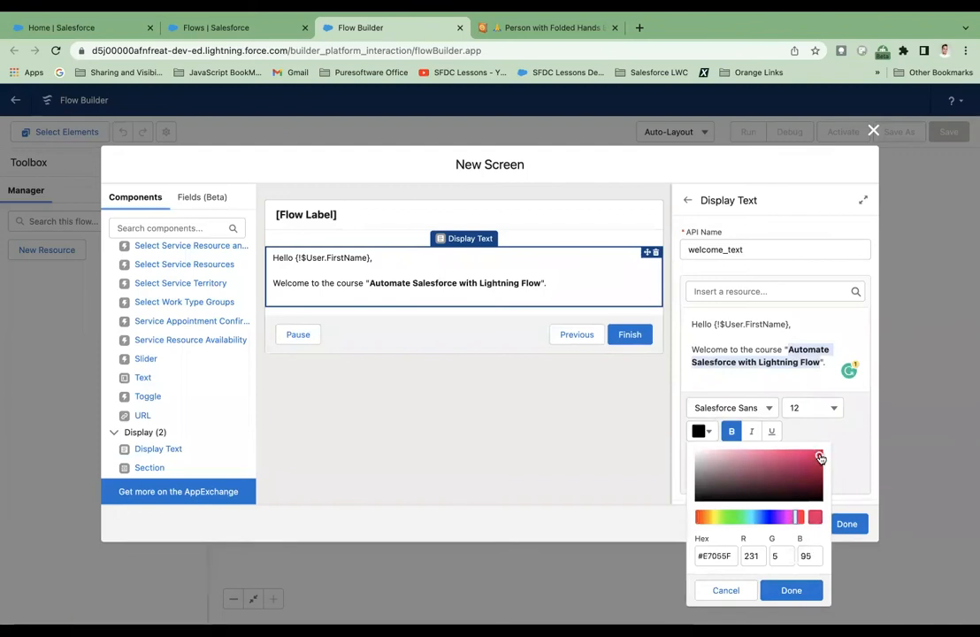
pyautogui.click(791, 590)
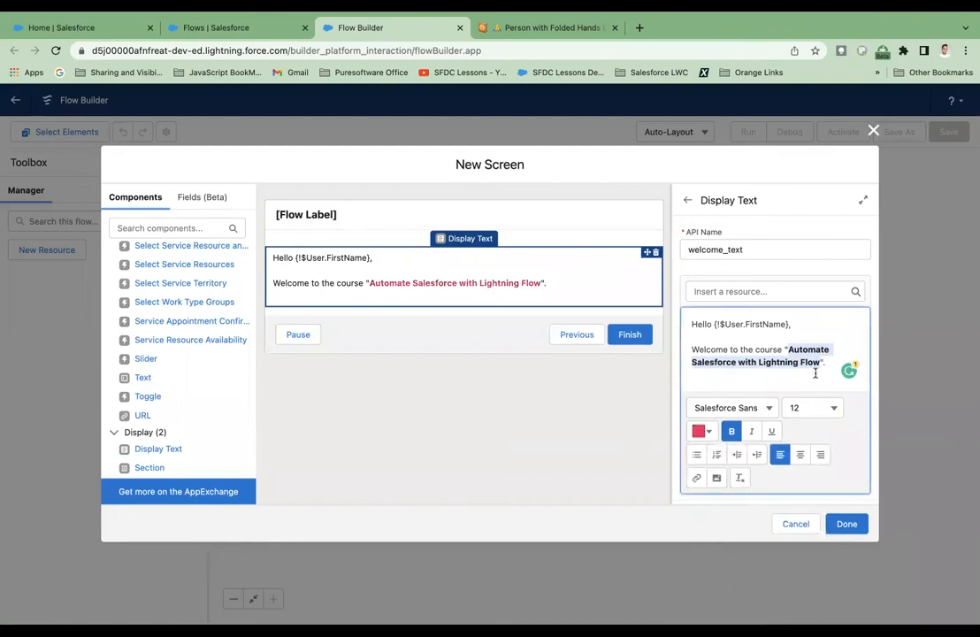
pyautogui.click(771, 378)
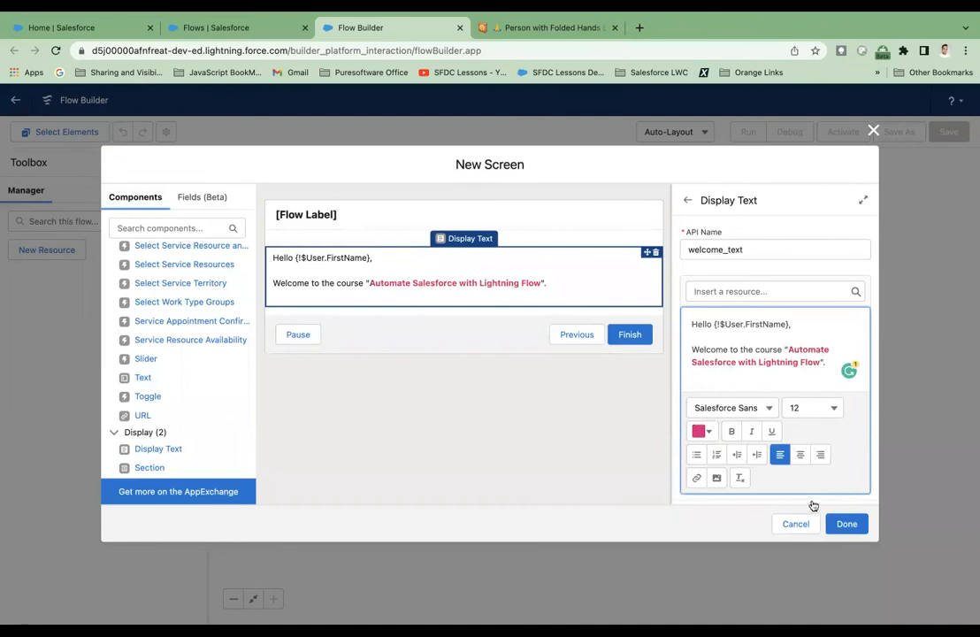
# Switch the display text's component visibility to All Conditions Are Met (AND), and set it back to Always.
pyautogui.scroll(-1, 791, 358)
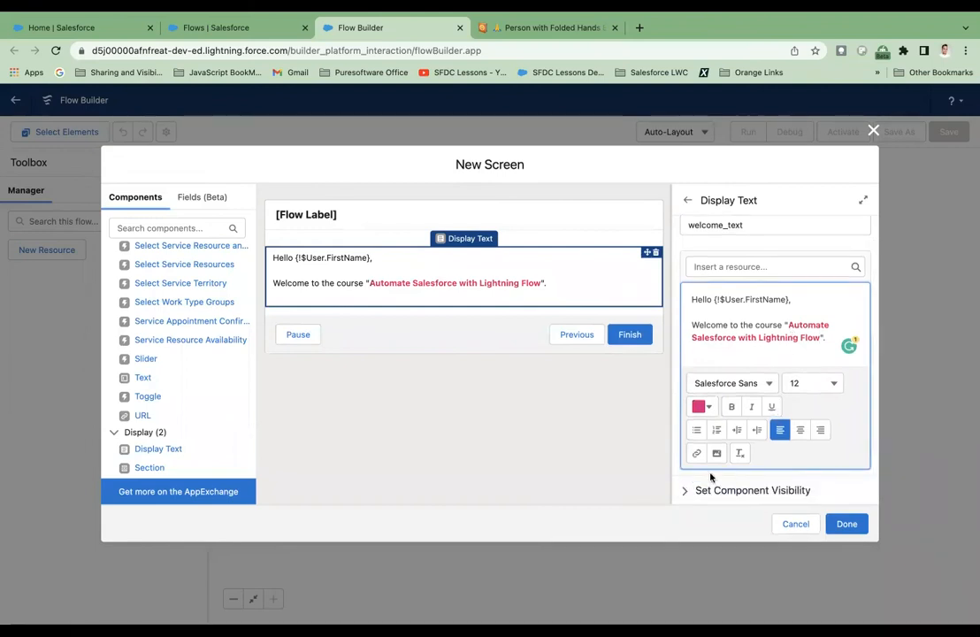
pyautogui.click(686, 492)
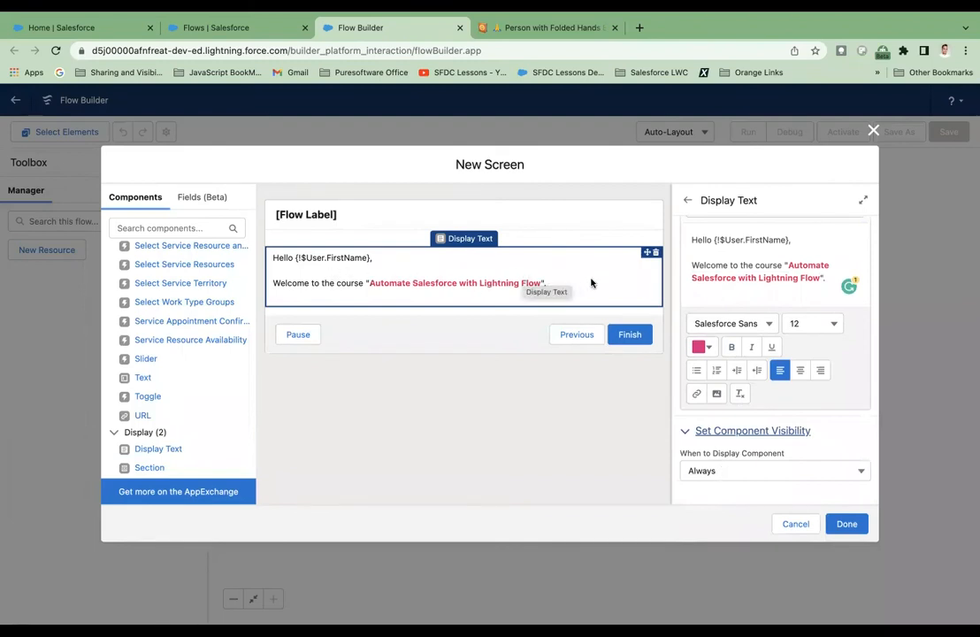
pyautogui.click(792, 471)
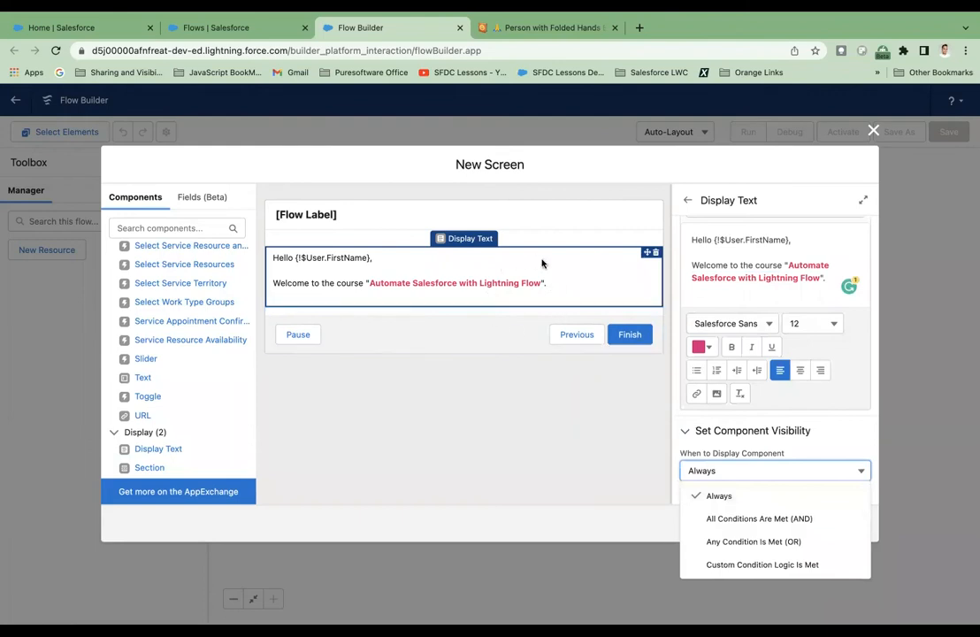
pyautogui.click(747, 523)
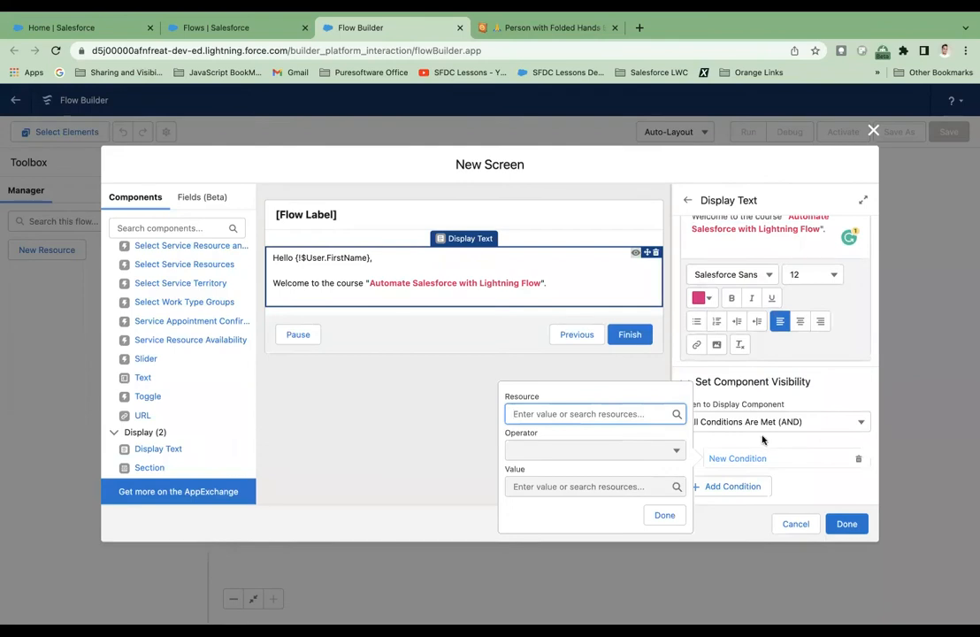
pyautogui.click(854, 426)
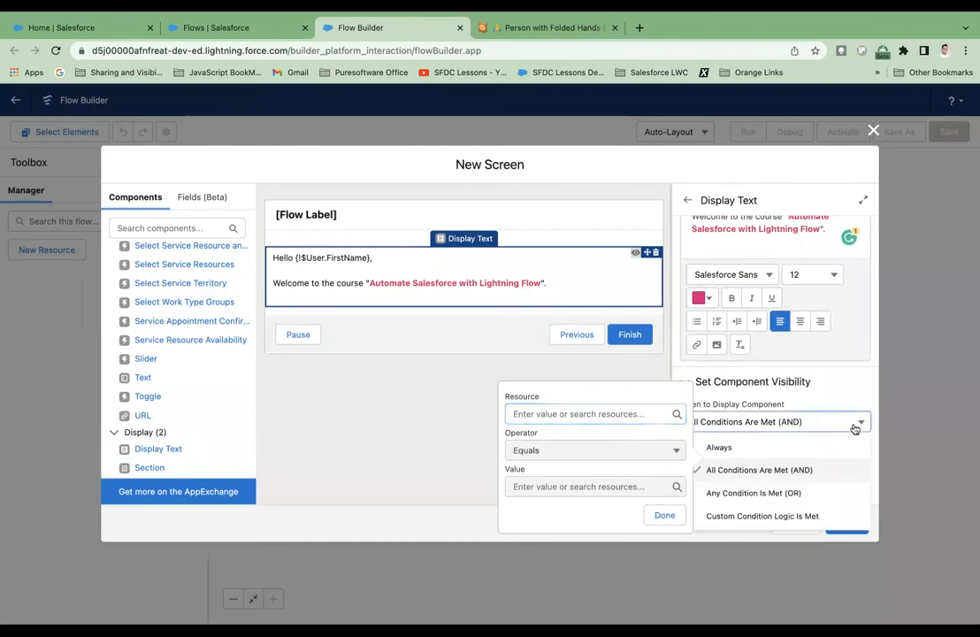
pyautogui.click(807, 446)
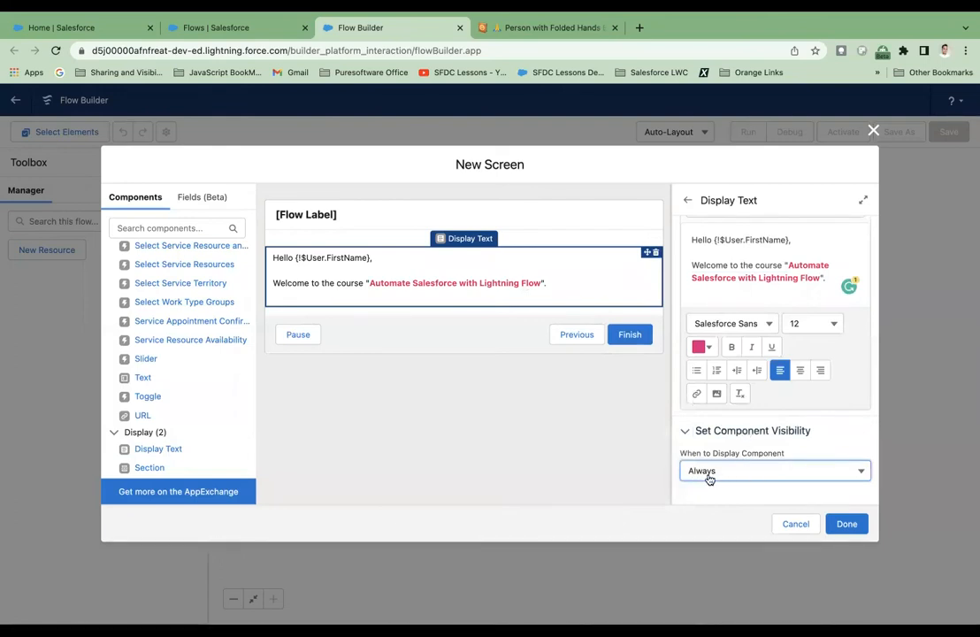
# Try to finish the screen, and set the label in its properties to "Welcome Screen" with the API name derived from it.
pyautogui.scroll(1, 771, 409)
pyautogui.scroll(3, 771, 409)
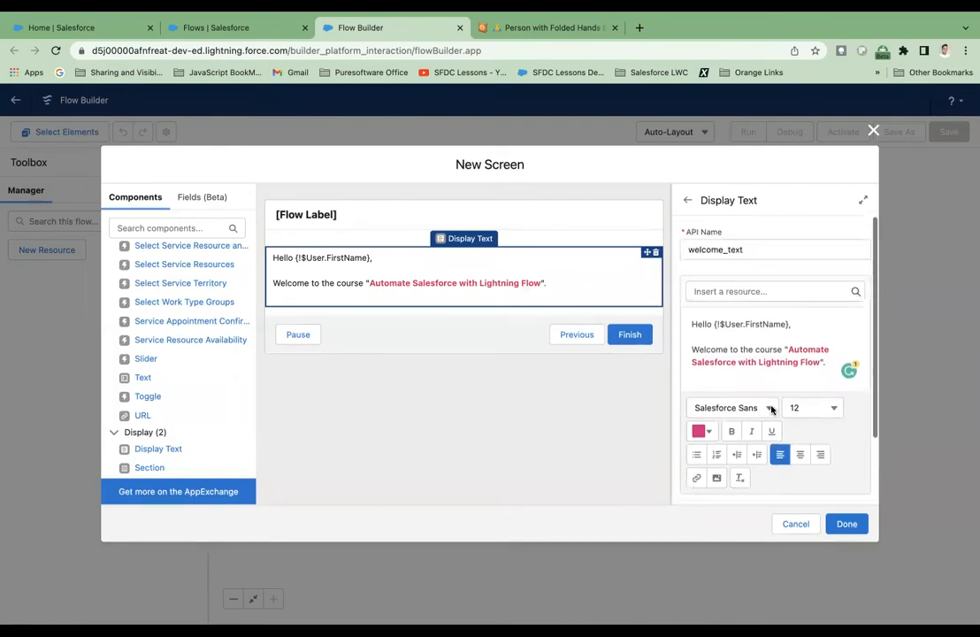
pyautogui.click(846, 524)
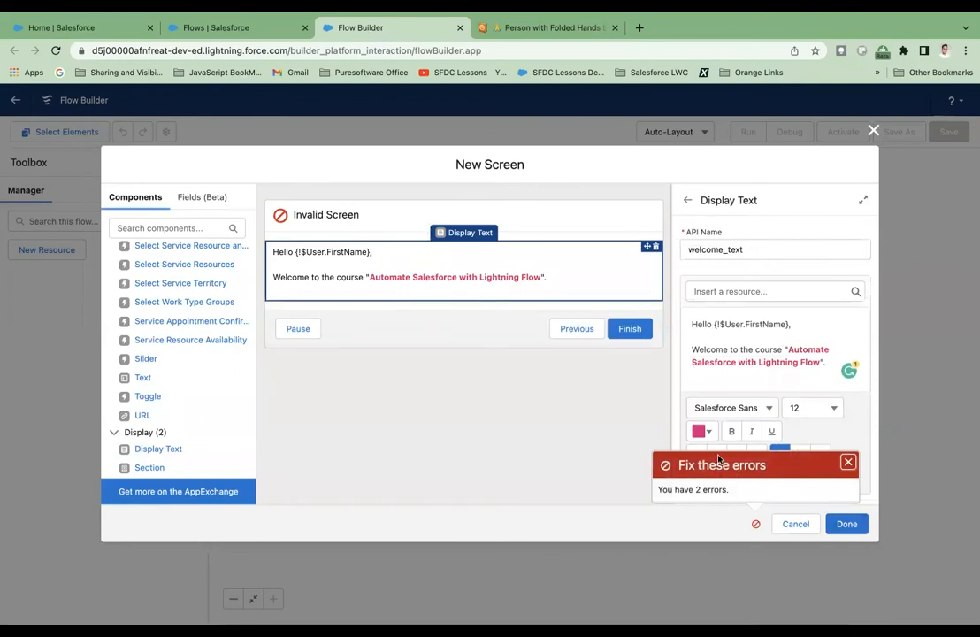
pyautogui.click(372, 217)
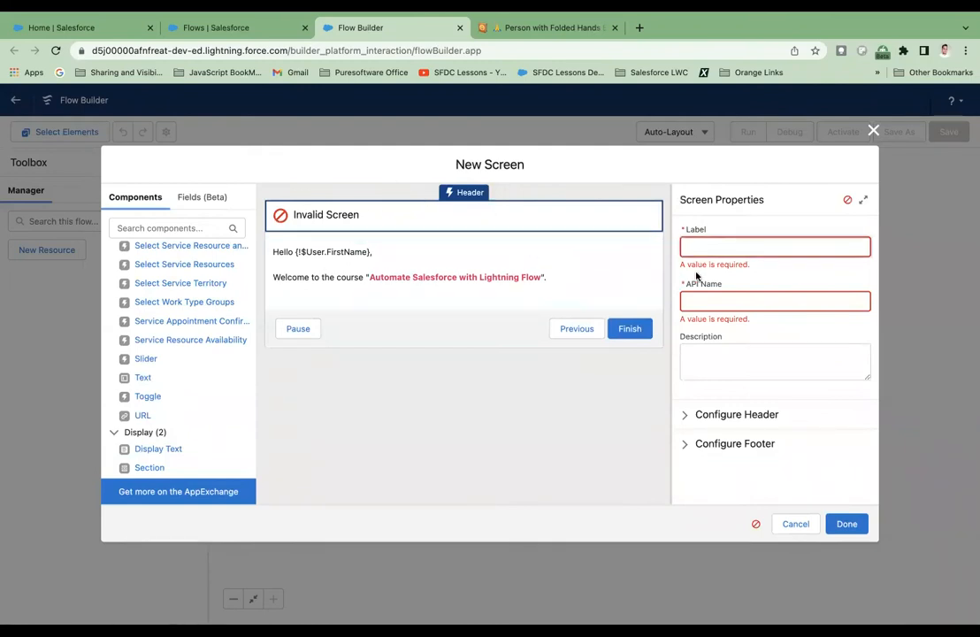
pyautogui.write('Welcome Screen')
pyautogui.click(776, 280)
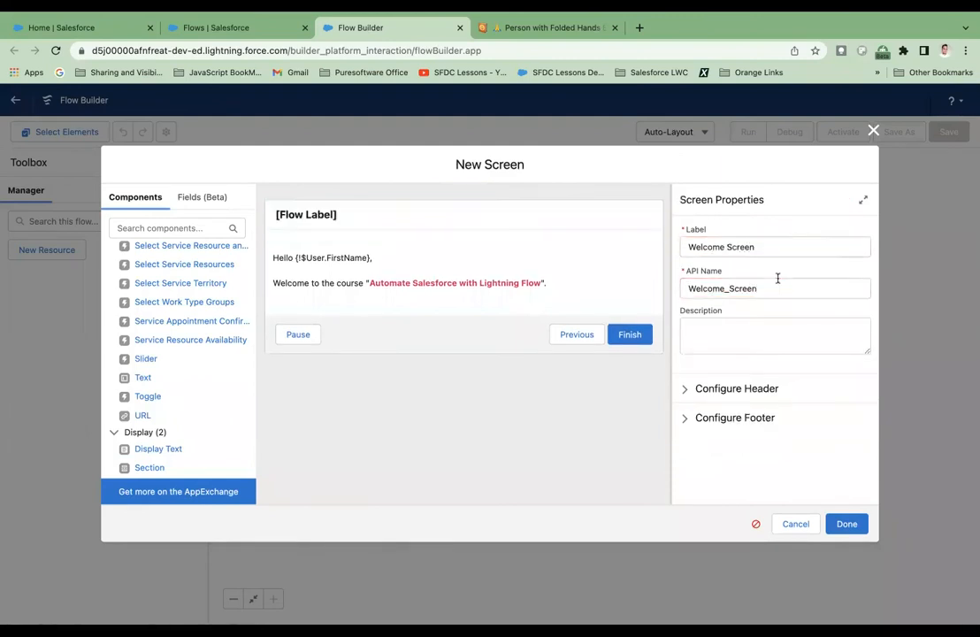
pyautogui.click(729, 339)
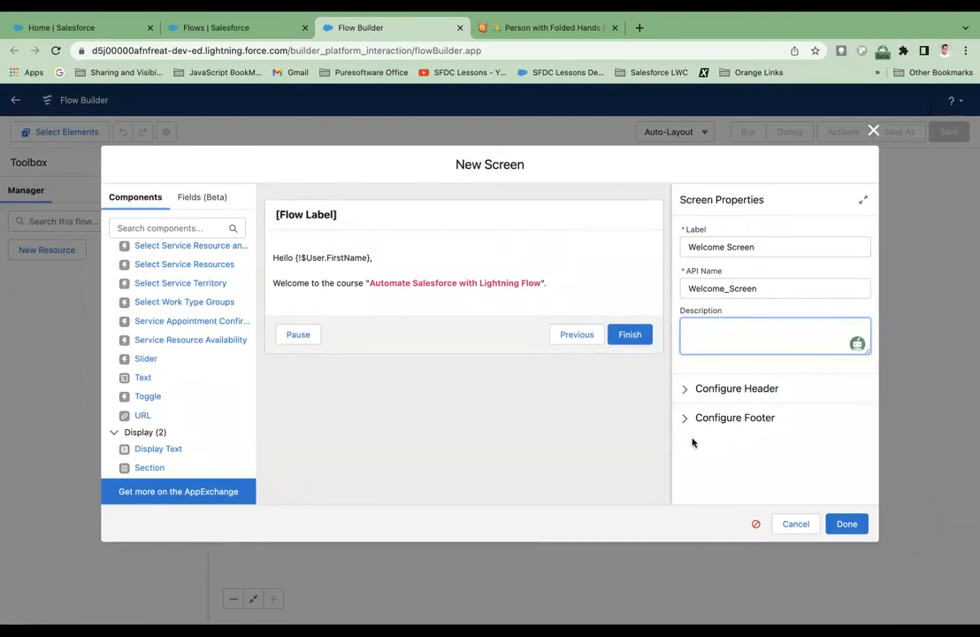
# In the screen's header configuration, toggle Show Header off and back on, and enable help text reading "Welcome text".
pyautogui.click(686, 389)
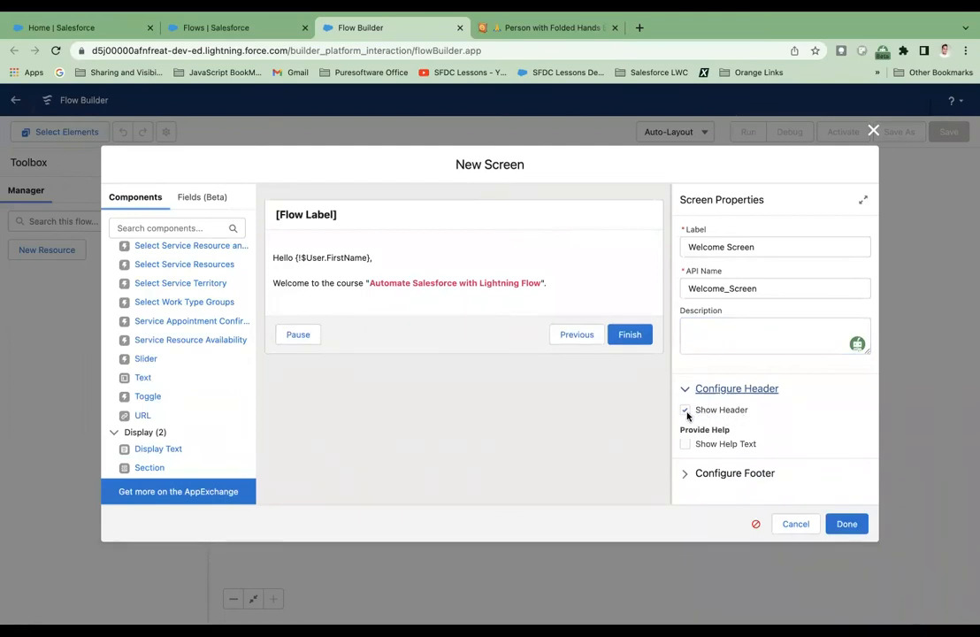
pyautogui.click(685, 412)
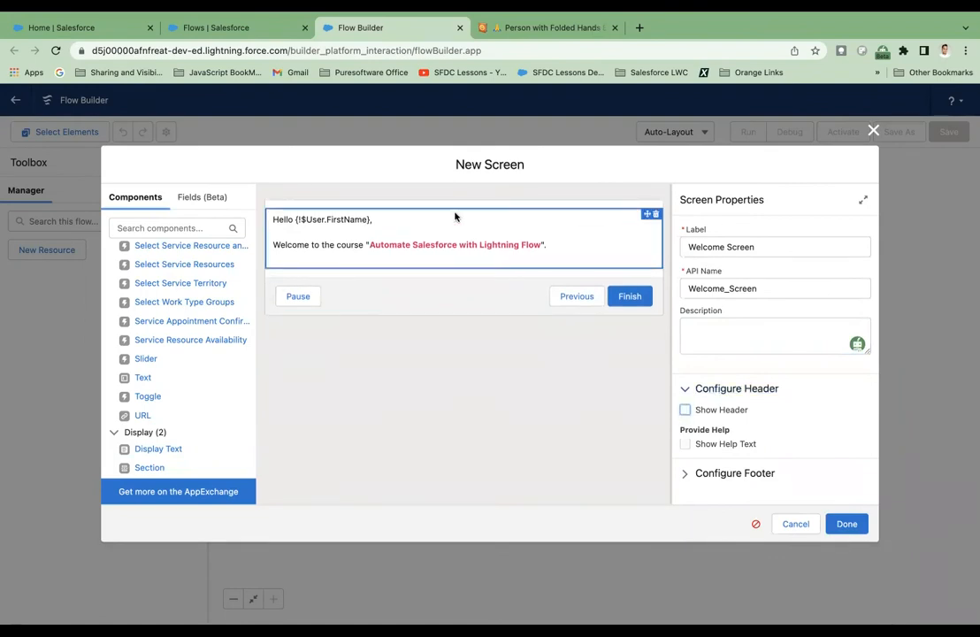
pyautogui.click(686, 411)
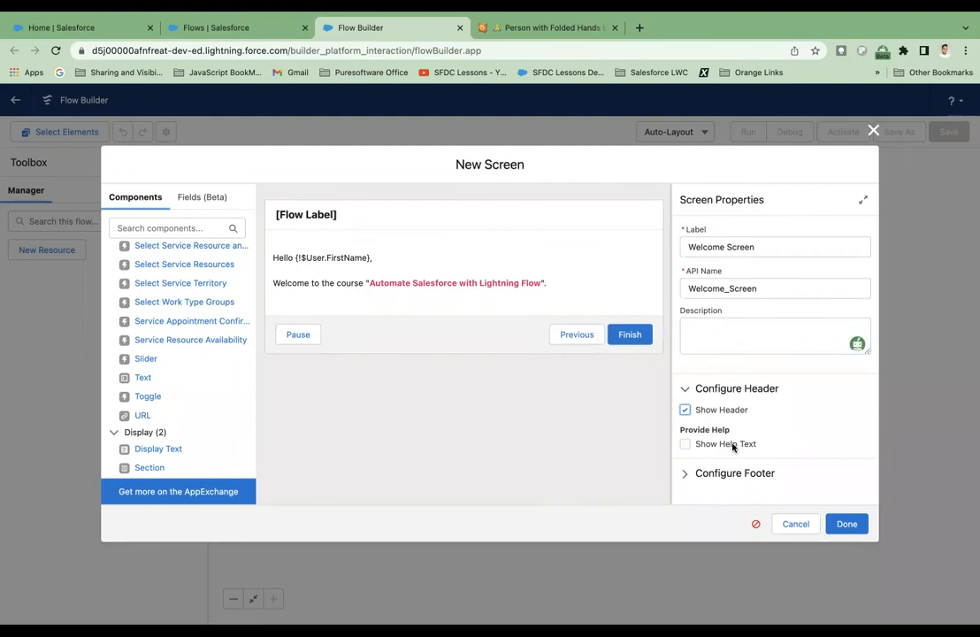
pyautogui.click(685, 444)
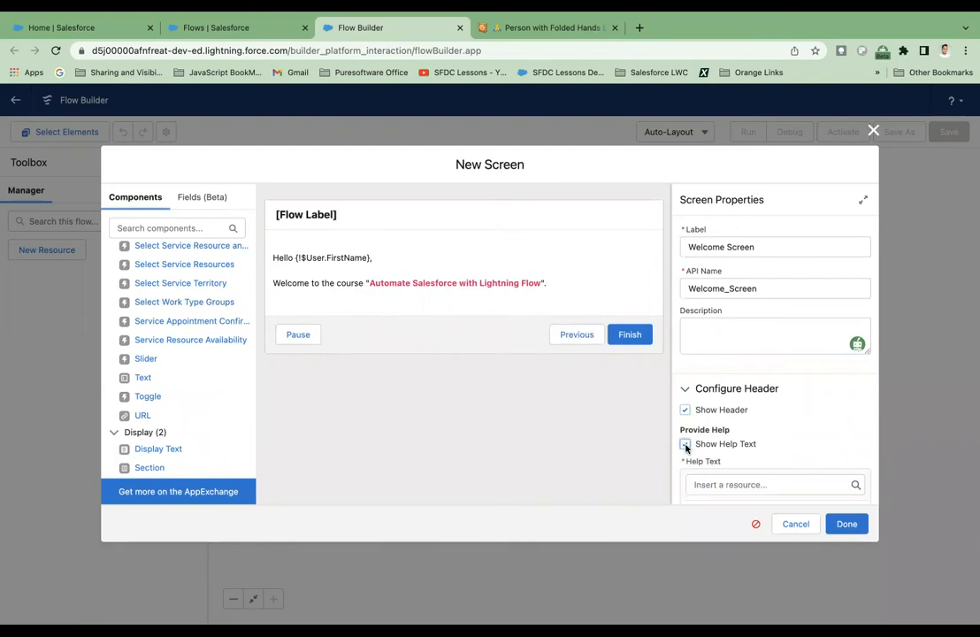
pyautogui.scroll(-2, 721, 449)
pyautogui.click(733, 448)
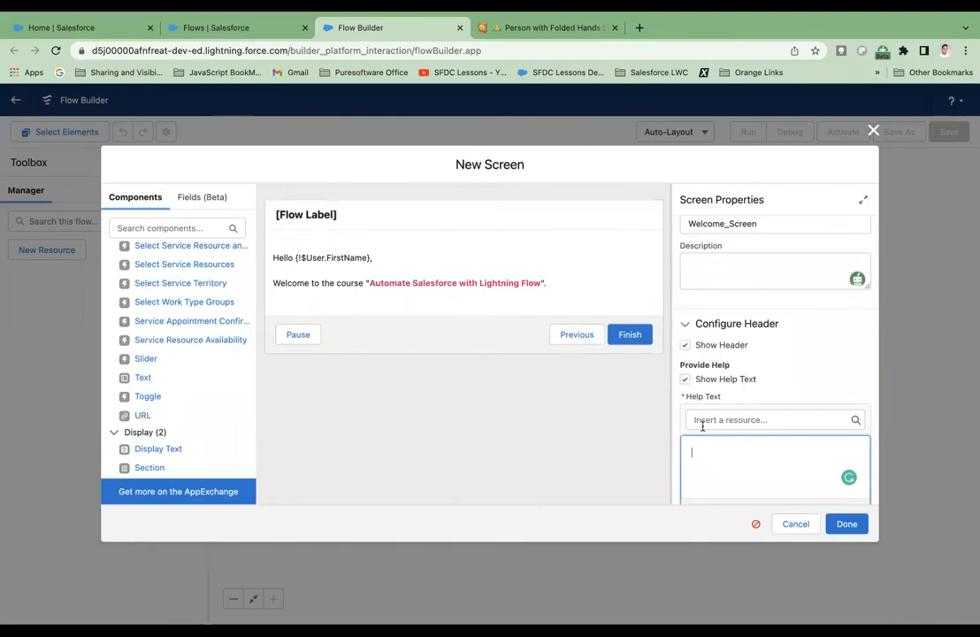
pyautogui.write('Welcome text')
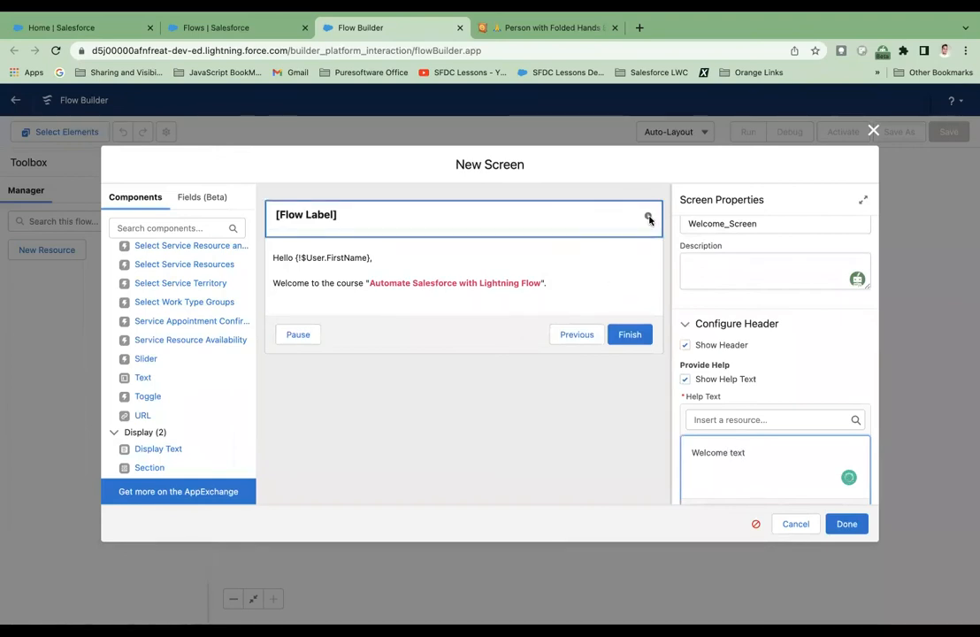
# Check which resources can be inserted into the header's help text, without inserting any.
pyautogui.click(754, 419)
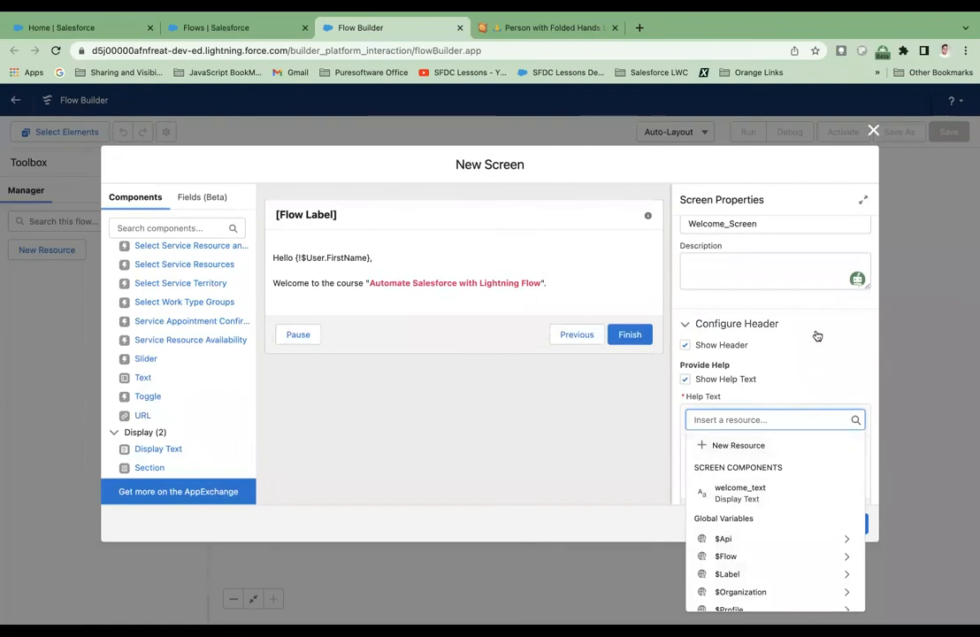
pyautogui.click(674, 444)
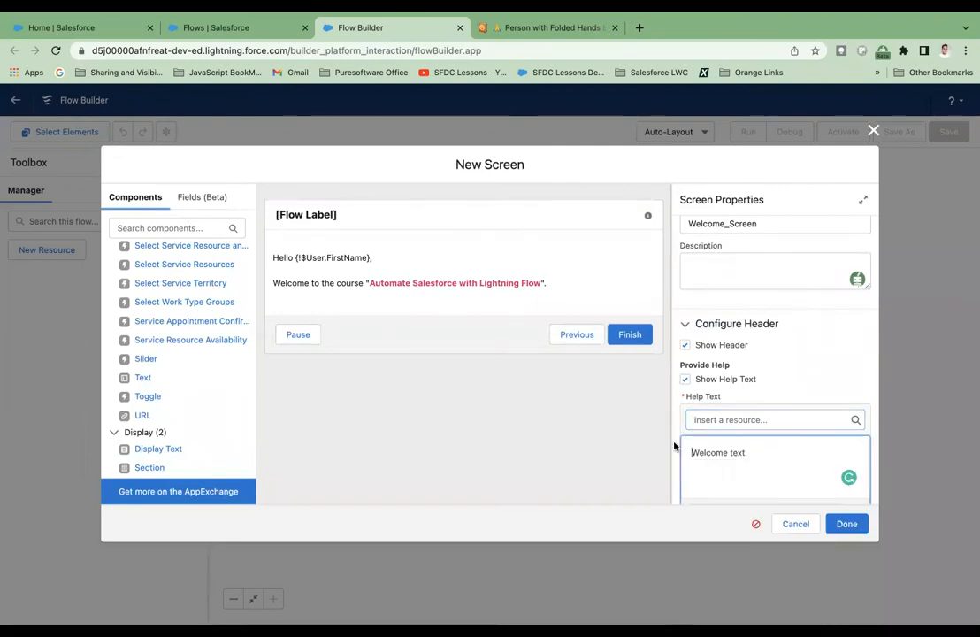
pyautogui.click(754, 444)
# In the screen's footer configuration, turn Show Footer off to preview the effect, and turn it back on.
pyautogui.scroll(-2, 757, 450)
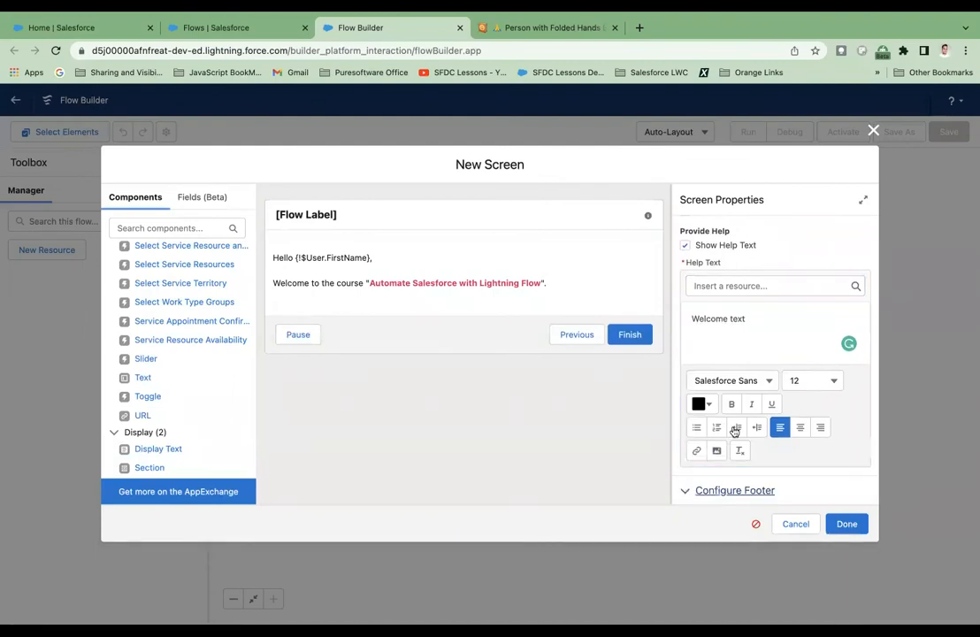
pyautogui.click(689, 492)
pyautogui.scroll(-3, 743, 415)
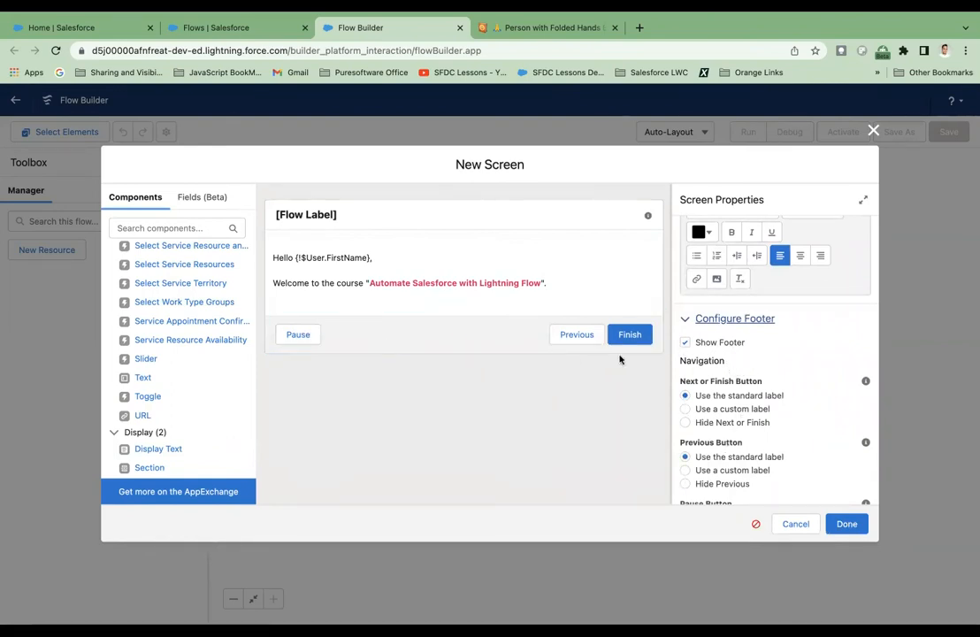
pyautogui.click(684, 343)
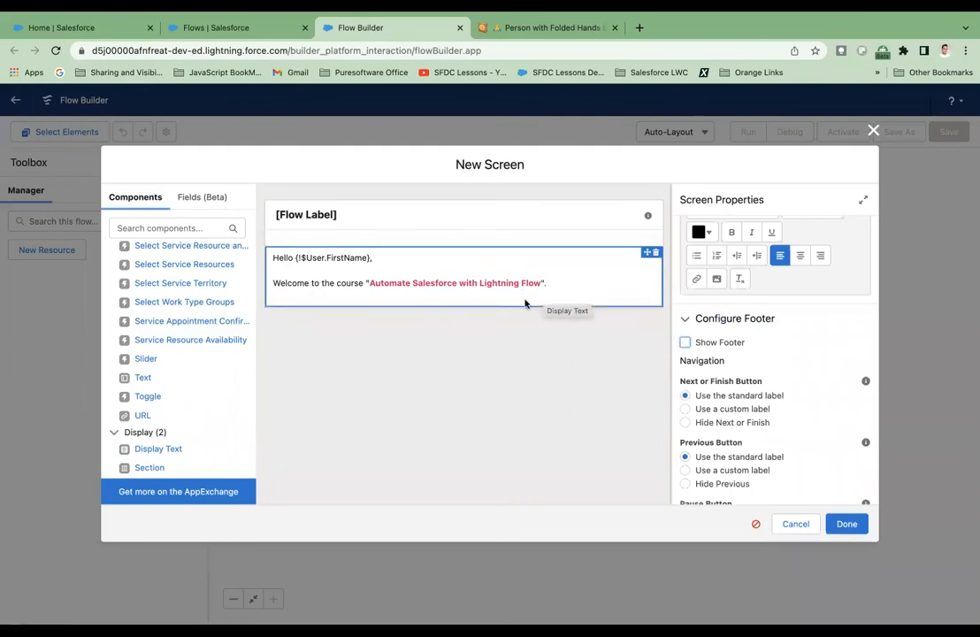
pyautogui.click(685, 342)
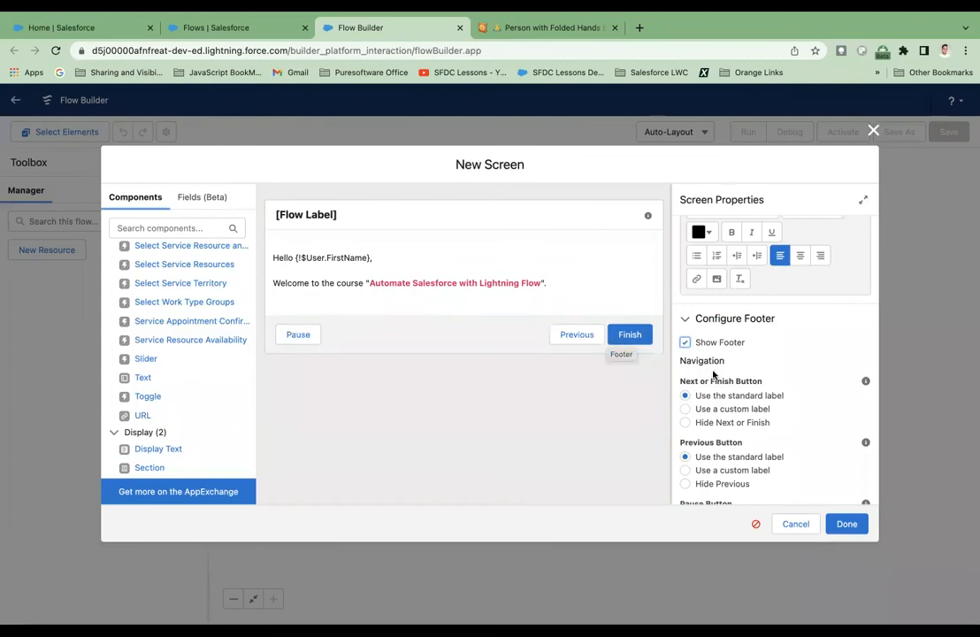
pyautogui.scroll(-1, 712, 398)
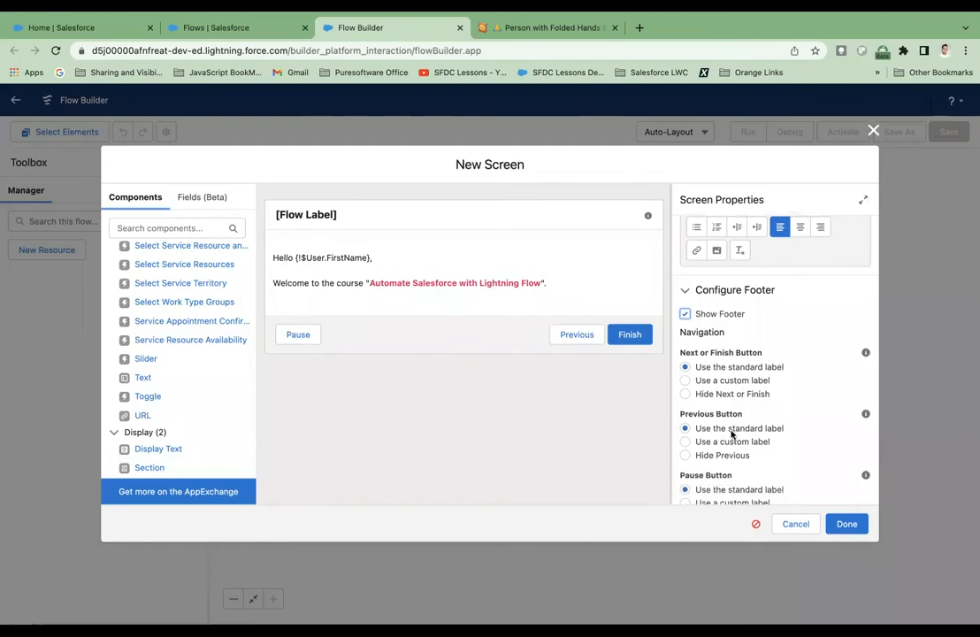
# In the screen's footer configuration, hide the Pause and Previous buttons, and finish the Welcome Screen element.
pyautogui.scroll(-2, 718, 435)
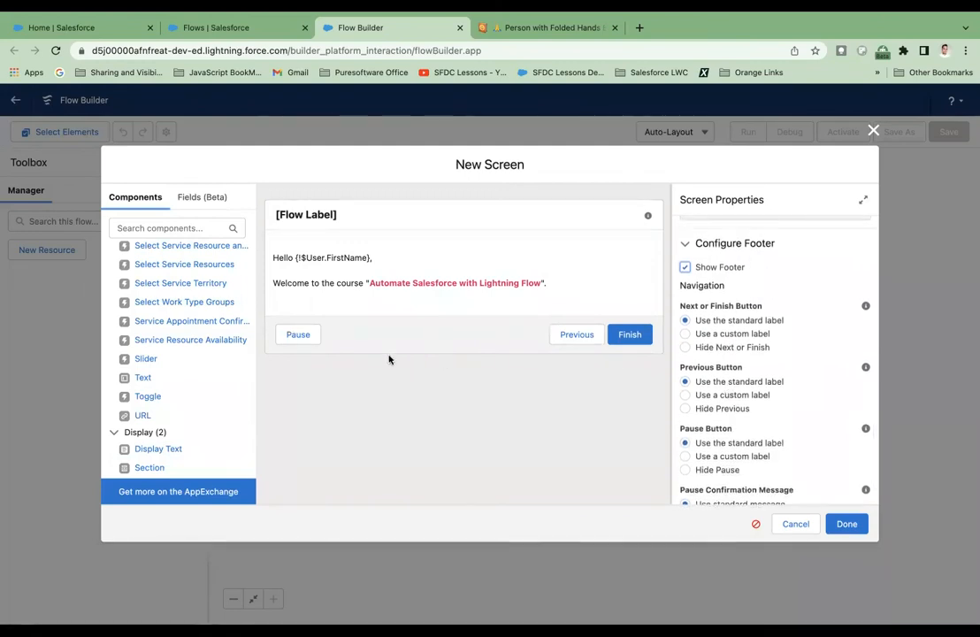
pyautogui.scroll(-1, 764, 427)
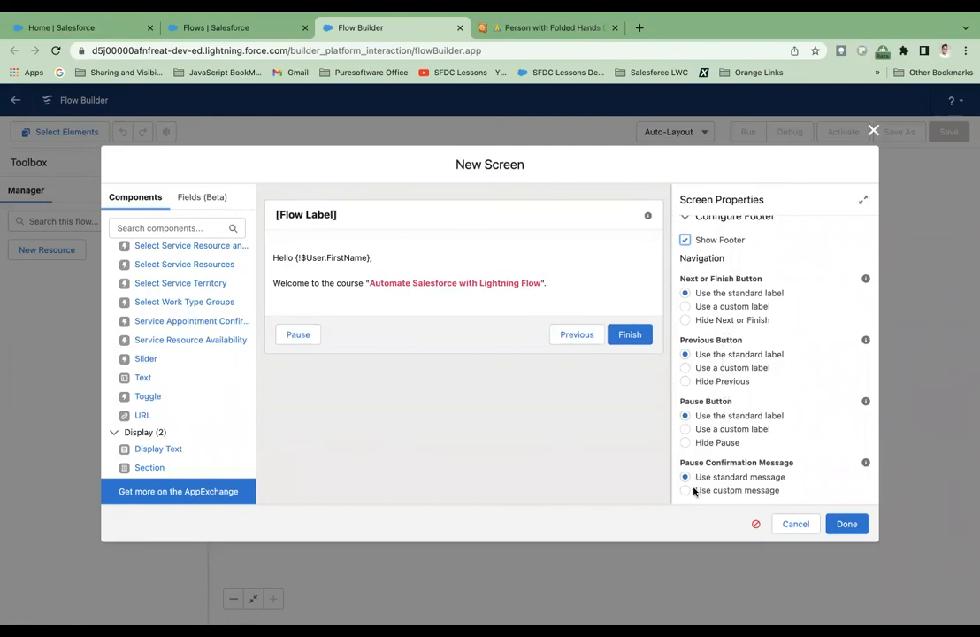
pyautogui.click(685, 443)
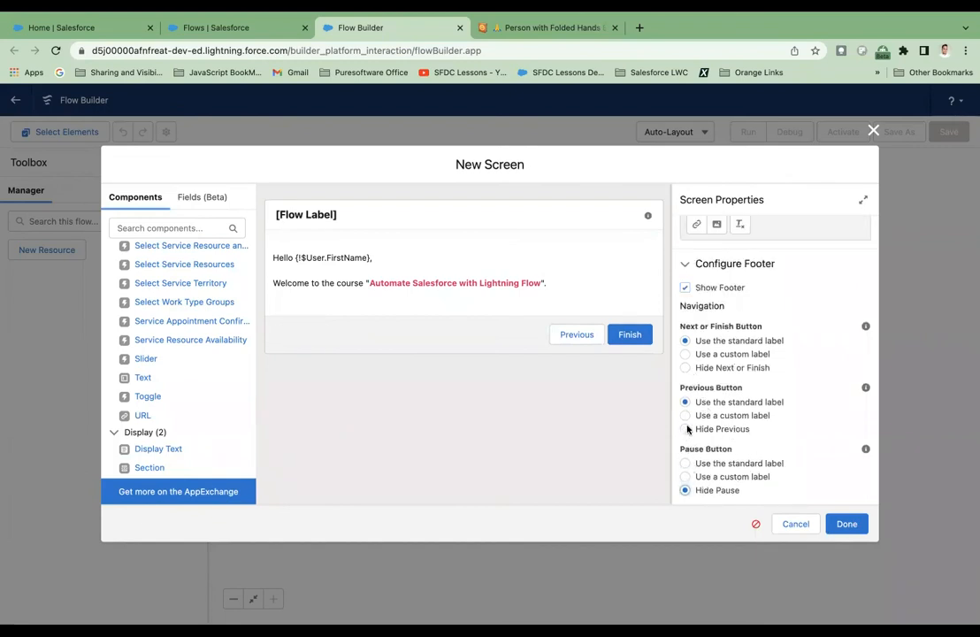
pyautogui.click(685, 428)
pyautogui.scroll(10, 743, 372)
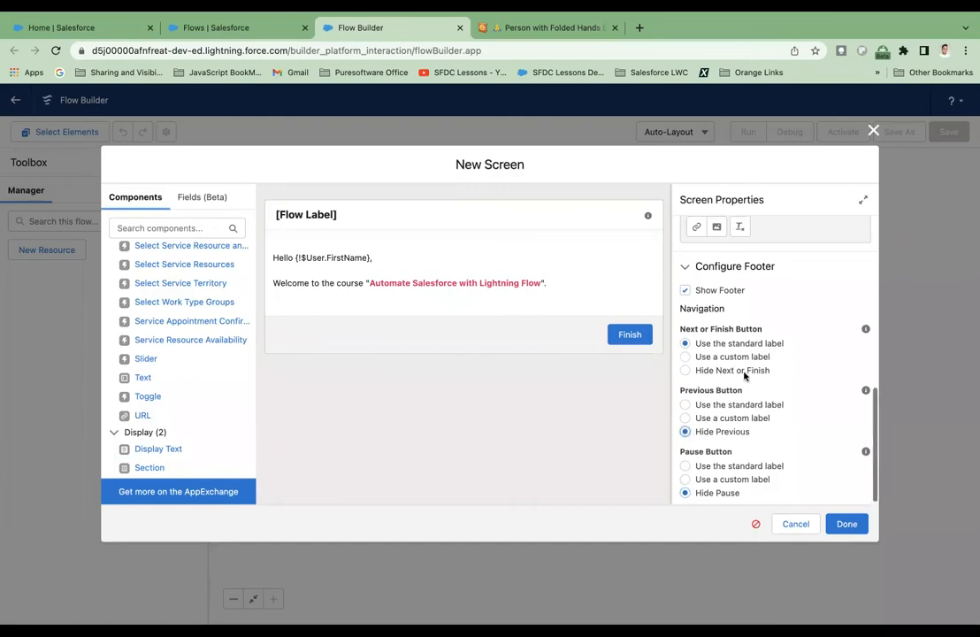
pyautogui.scroll(2, 743, 376)
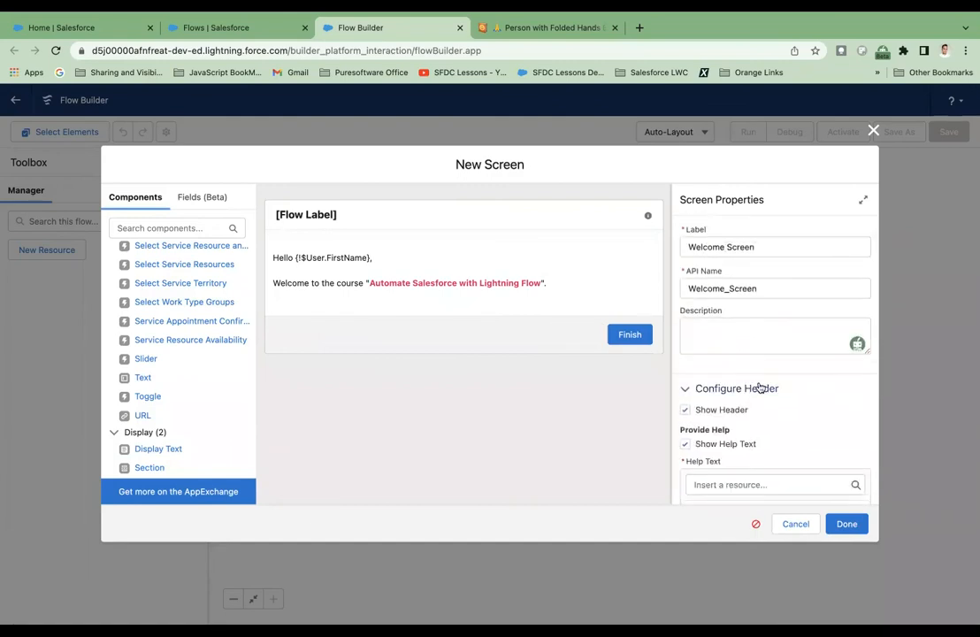
pyautogui.click(847, 525)
# Save the flow with the label "Welcome Flow", the API name "Welcome_Flow" and the description "Welcome Flow".
pyautogui.moveTo(628, 323); pyautogui.dragTo(660, 328)
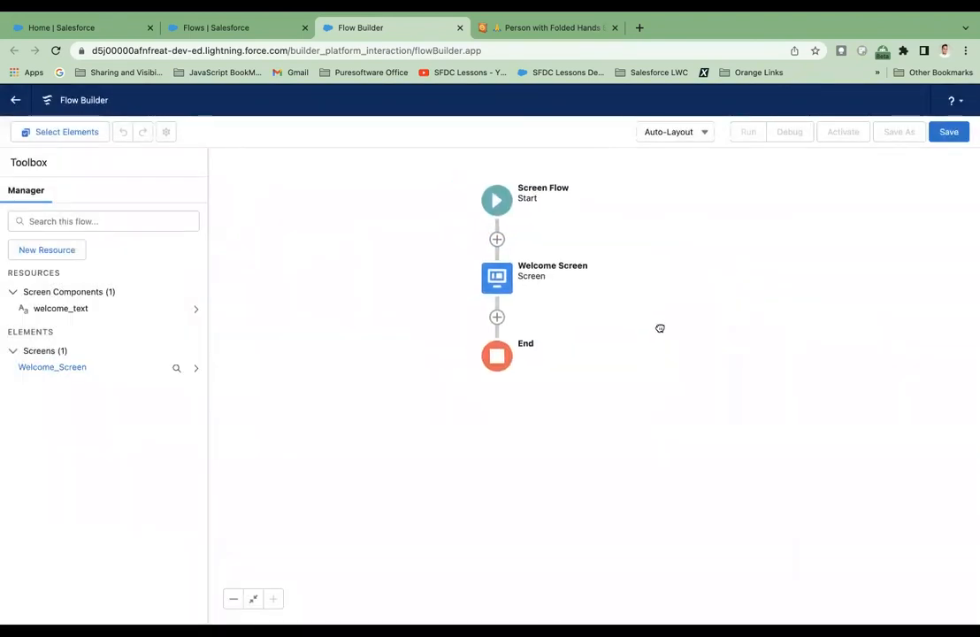
pyautogui.moveTo(565, 236); pyautogui.dragTo(576, 236)
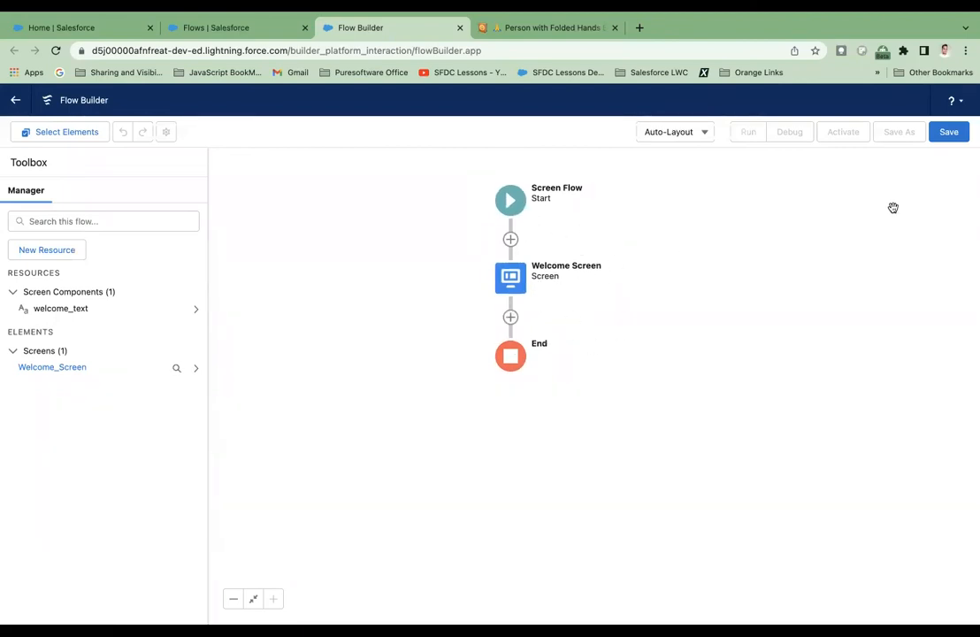
pyautogui.click(951, 135)
pyautogui.click(429, 305)
pyautogui.write('Welcome Flow')
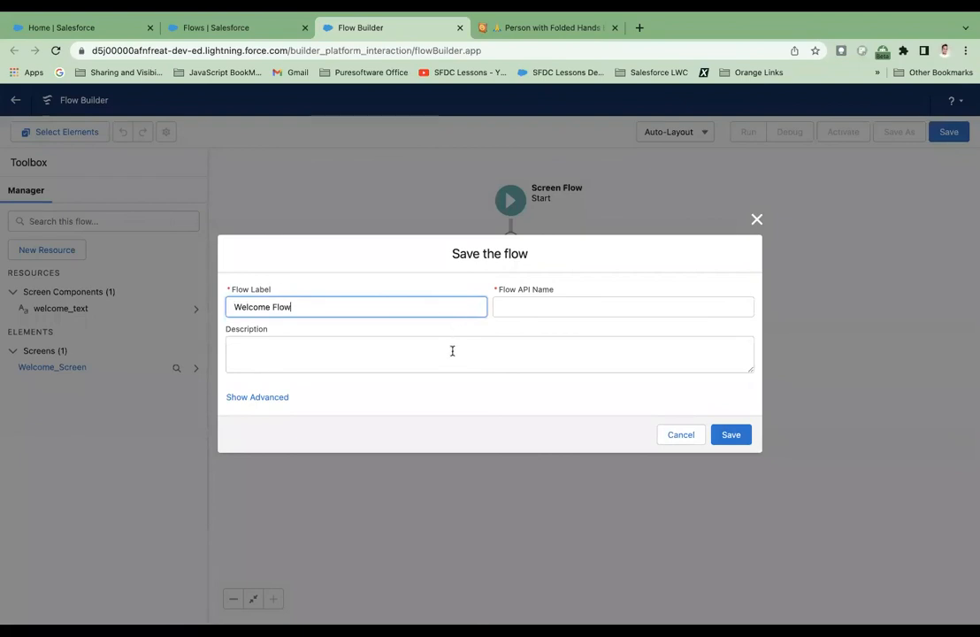
pyautogui.press('super+a')
pyautogui.press('super+c')
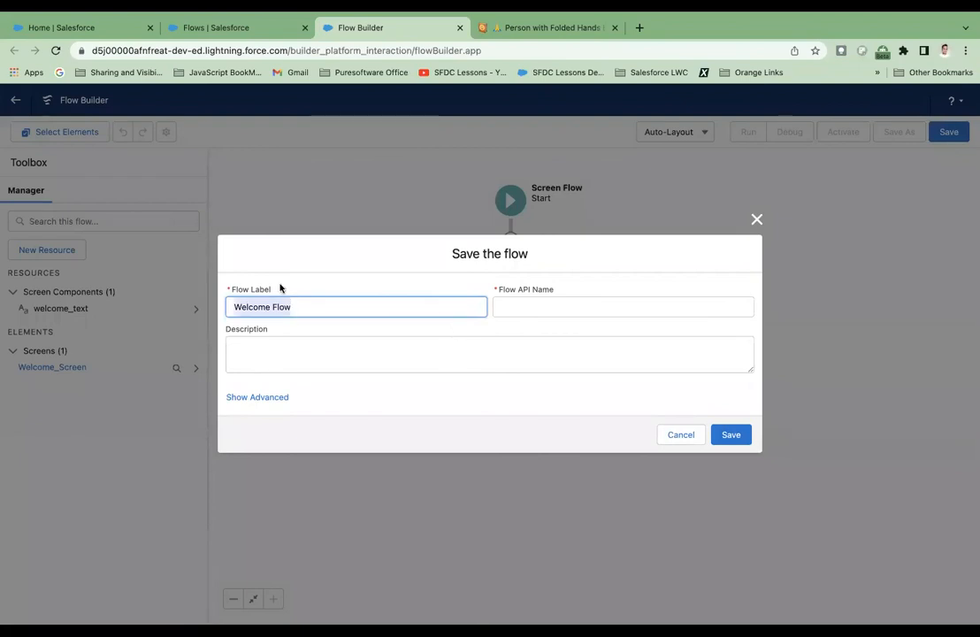
pyautogui.click(294, 352)
pyautogui.press('super+v')
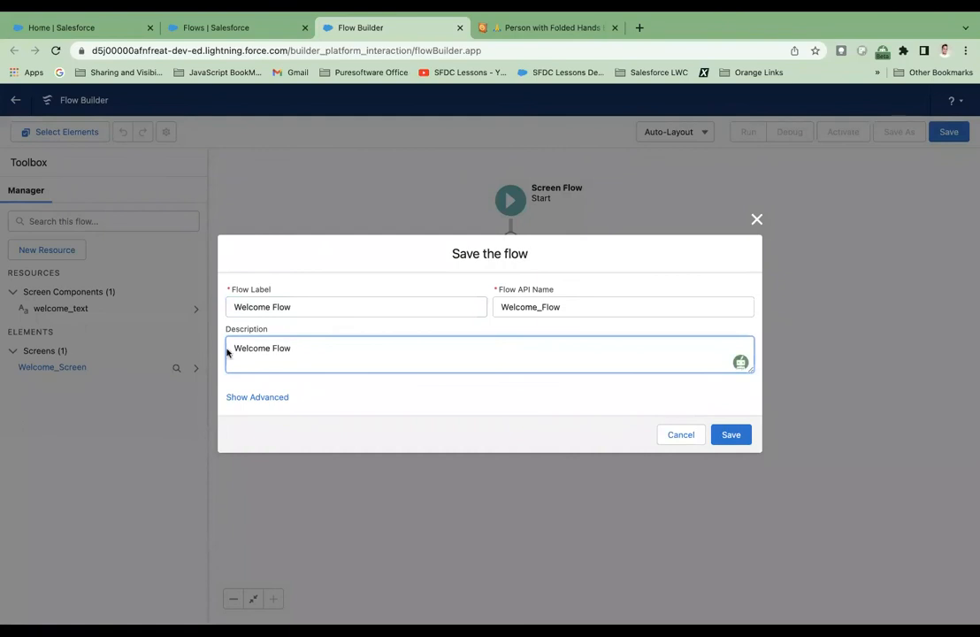
pyautogui.click(736, 438)
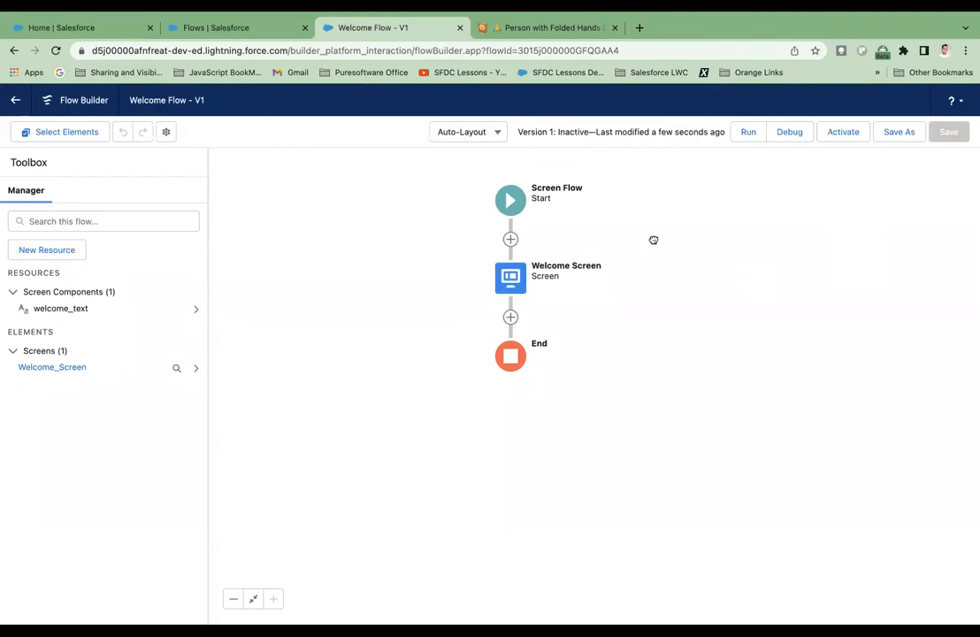
# Run the saved flow to test it, and activate it in Flow Builder.
pyautogui.moveTo(653, 240); pyautogui.dragTo(681, 248)
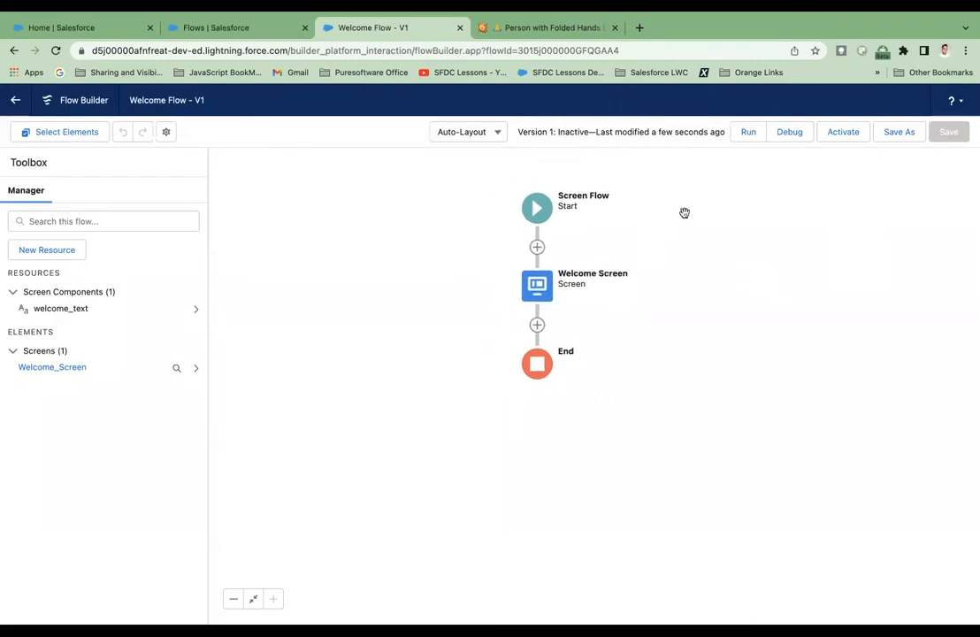
pyautogui.click(744, 139)
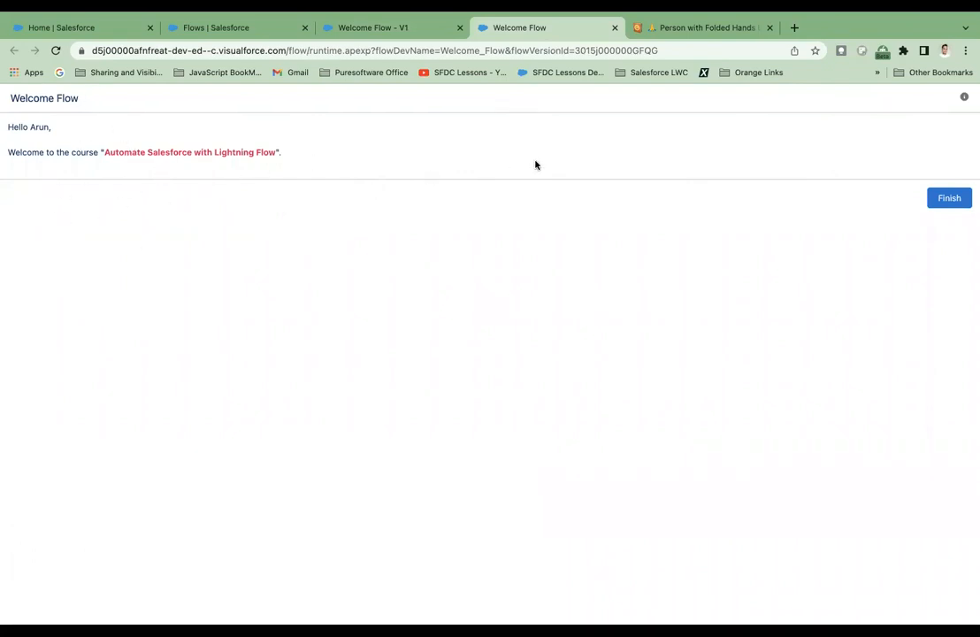
pyautogui.click(408, 29)
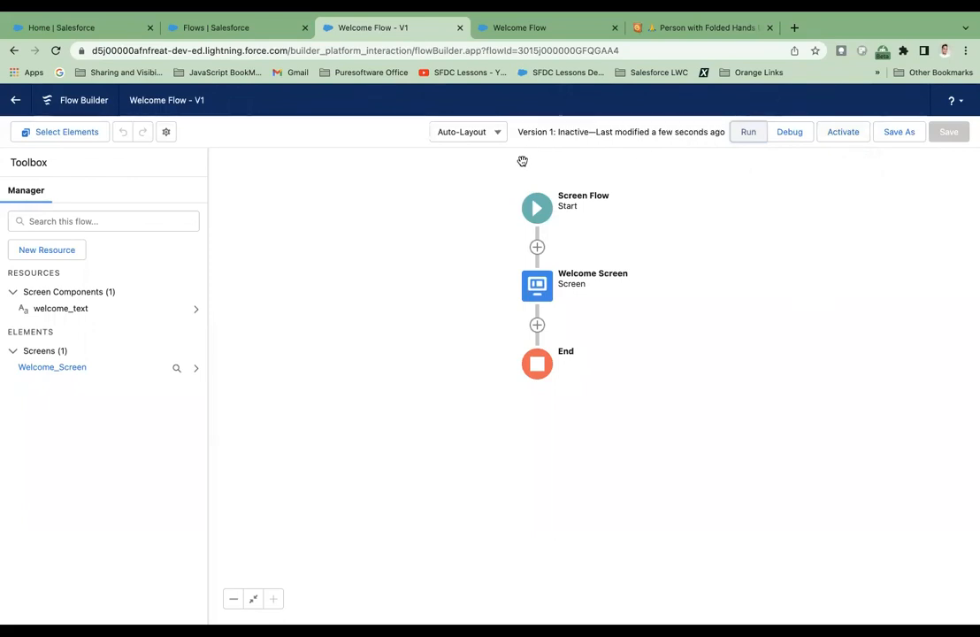
pyautogui.click(845, 133)
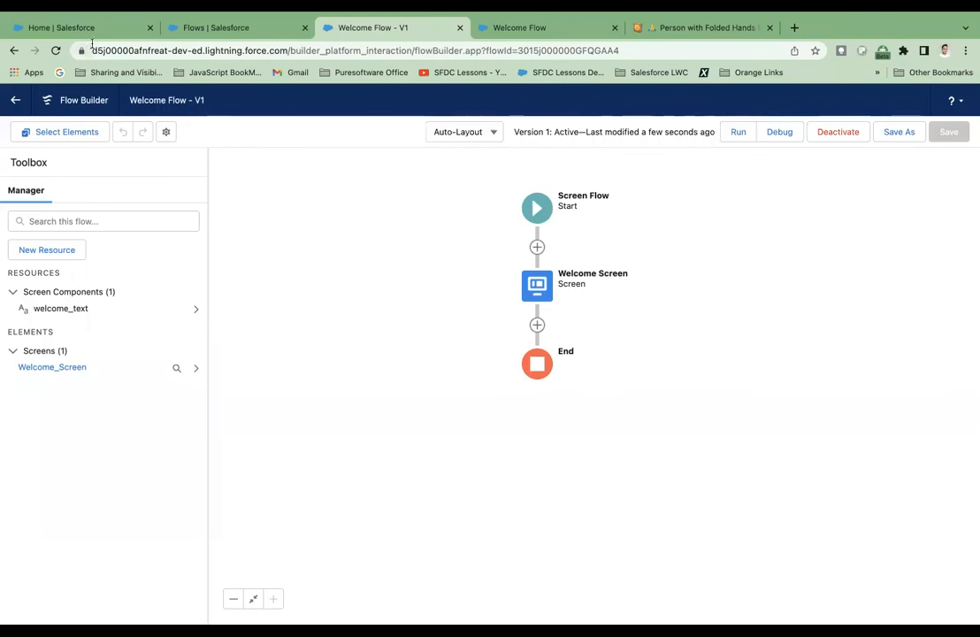
# Open the Salesforce Home page for editing, find the Flow component by searching "flow", and place it above Quarterly Performance.
pyautogui.click(100, 34)
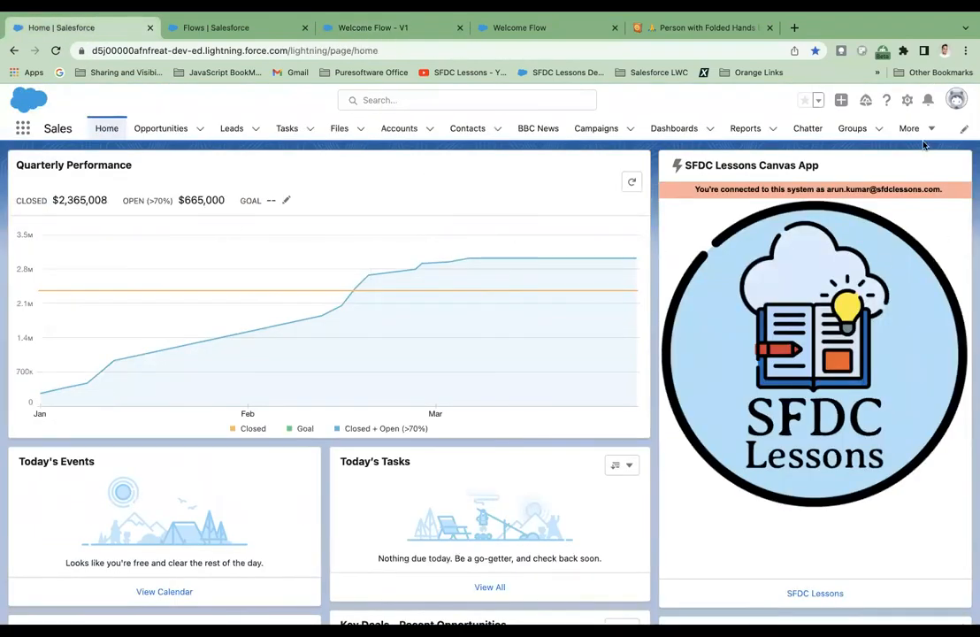
pyautogui.click(906, 102)
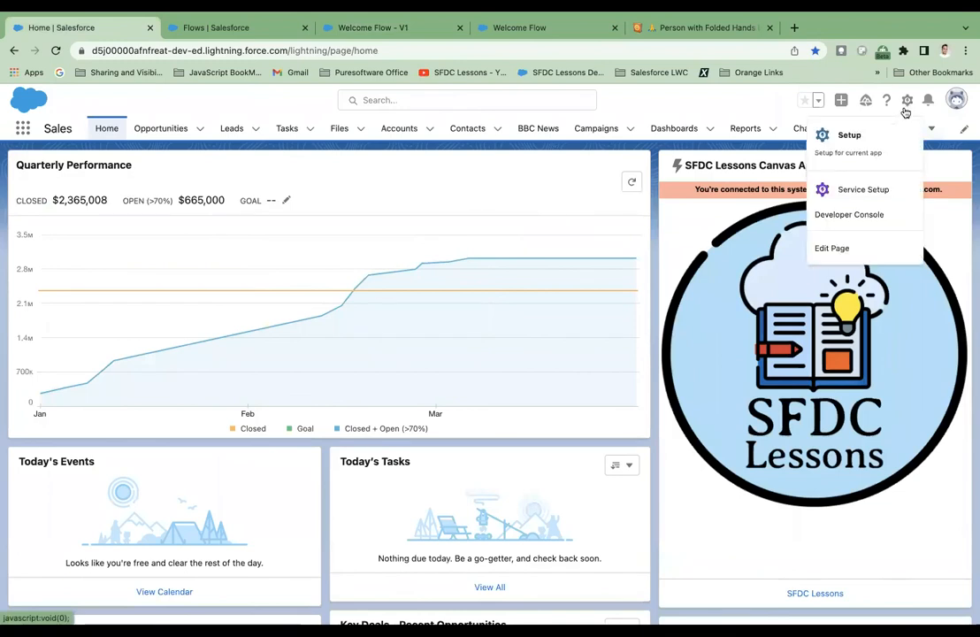
pyautogui.click(847, 251)
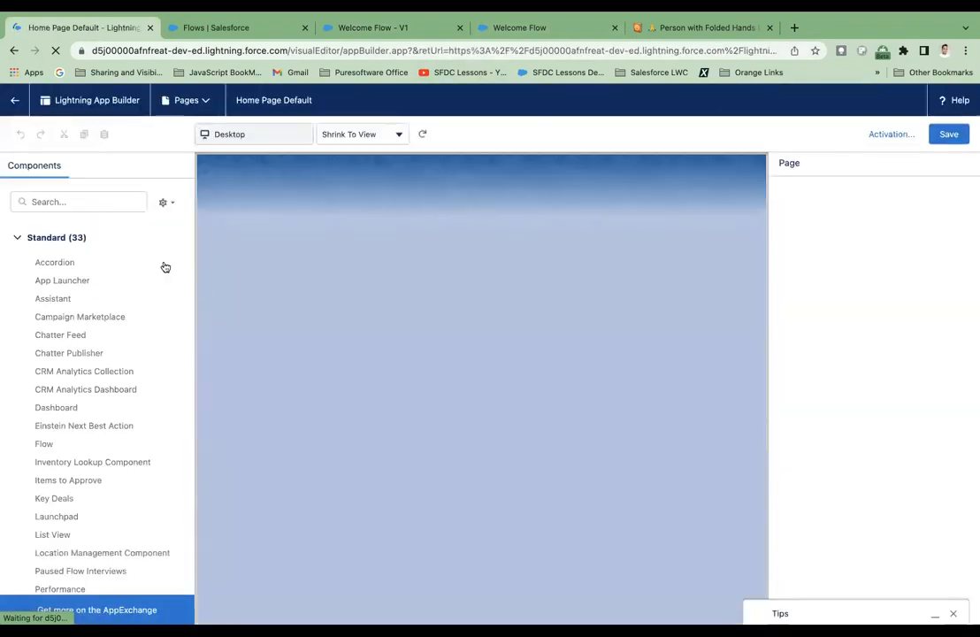
pyautogui.click(124, 209)
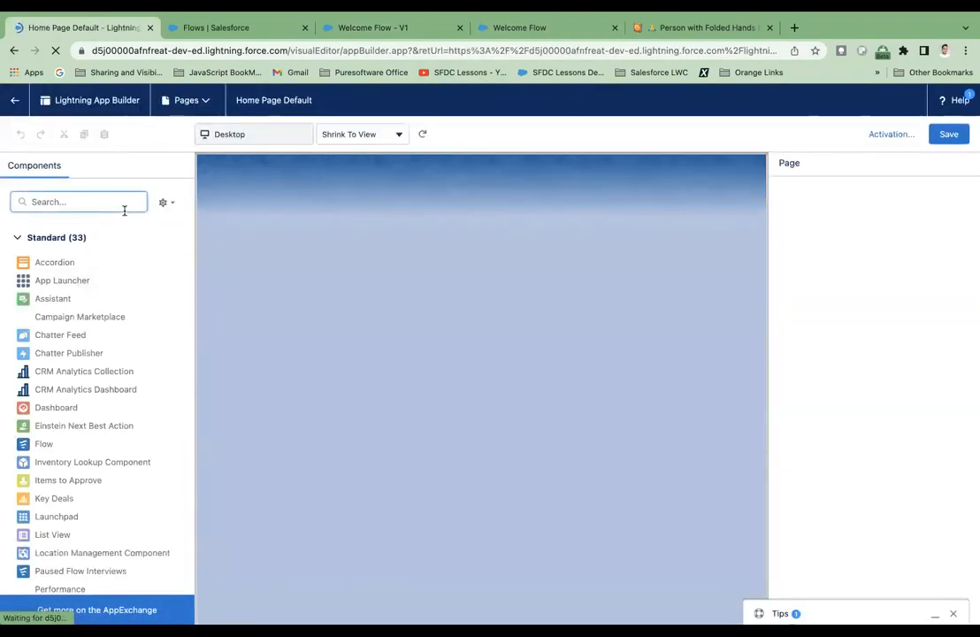
pyautogui.write('flow')
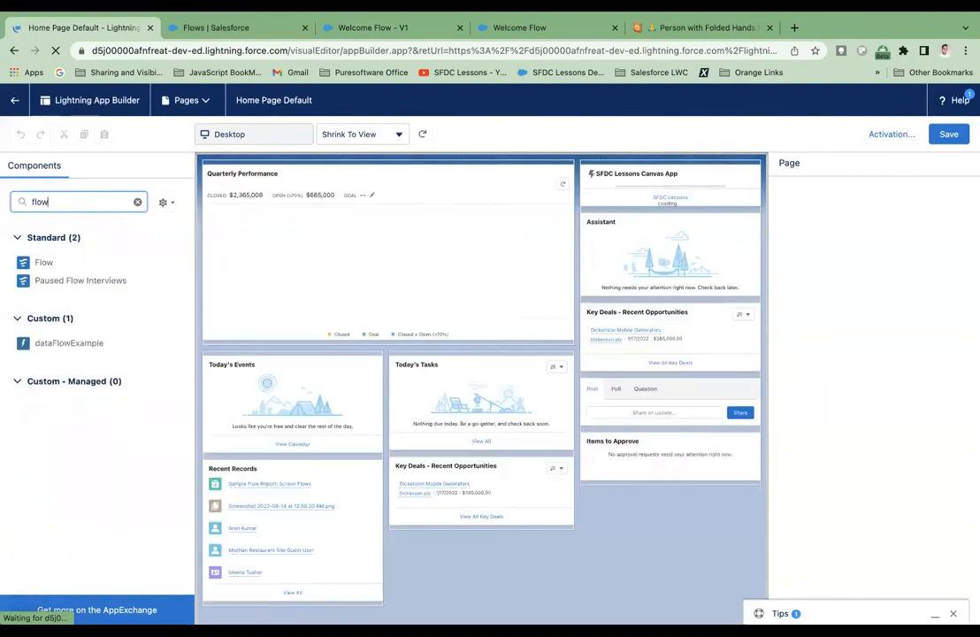
pyautogui.moveTo(51, 269); pyautogui.dragTo(246, 195)
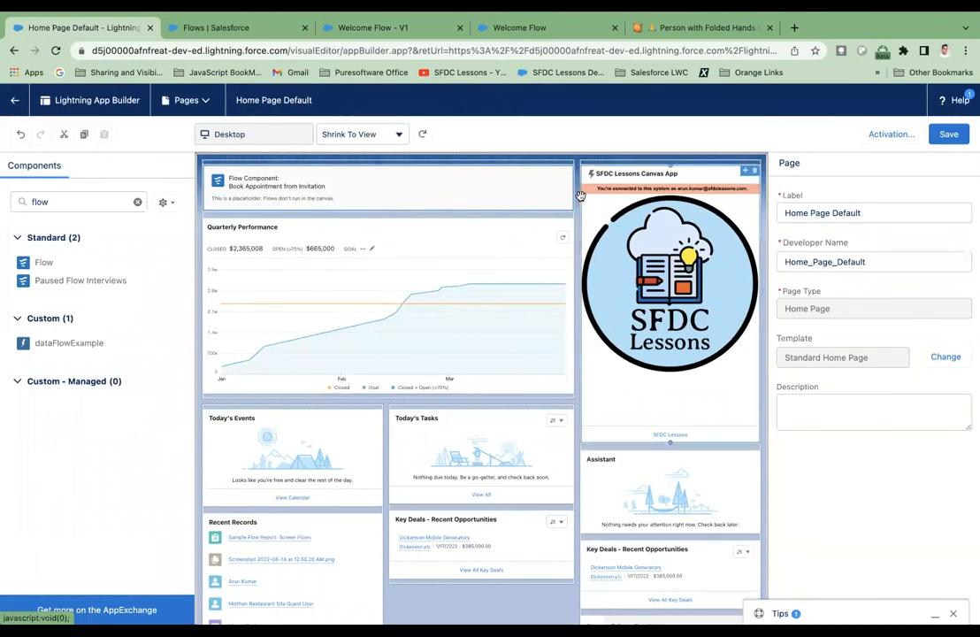
# Set the placed Flow component to use the Welcome Flow instead of its default flow.
pyautogui.click(471, 181)
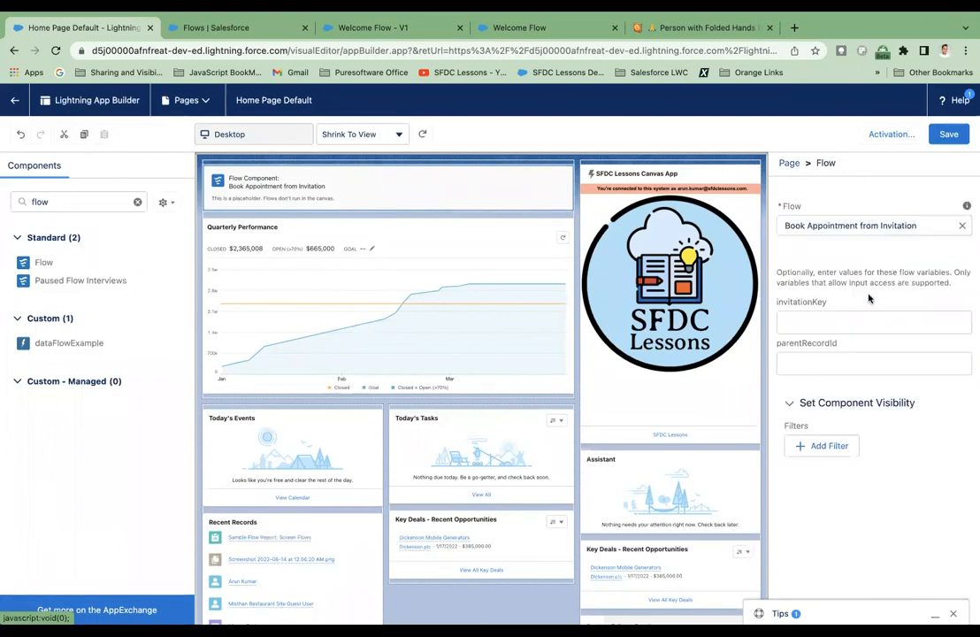
pyautogui.click(882, 226)
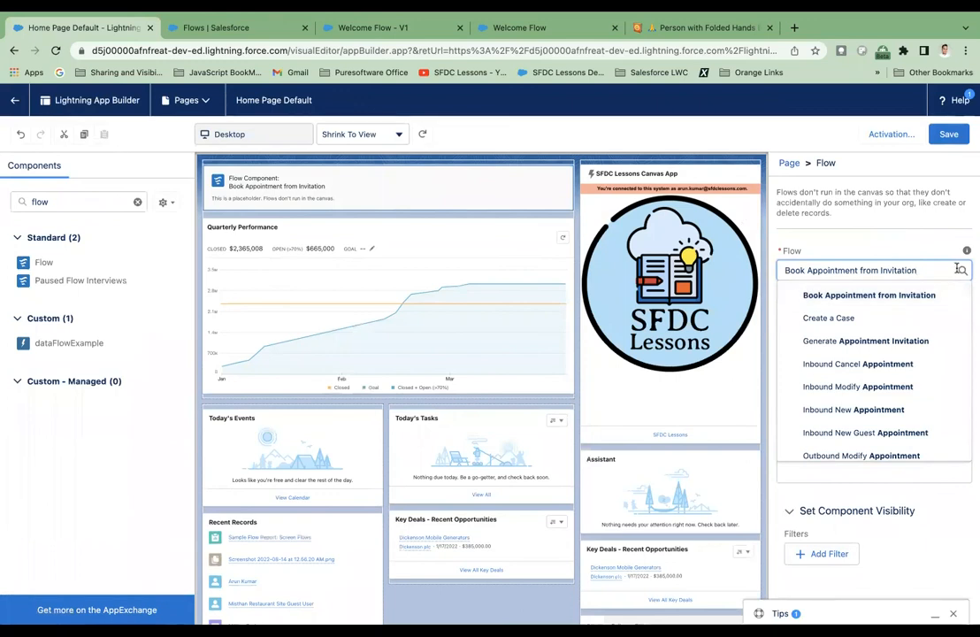
pyautogui.press('BackSpace')
pyautogui.press('BackSpace')
pyautogui.press('BackSpace')
pyautogui.press('BackSpace')
pyautogui.press('BackSpace')
pyautogui.press('BackSpace')
pyautogui.press('BackSpace')
pyautogui.press('BackSpace')
pyautogui.press('BackSpace')
pyautogui.press('BackSpace')
pyautogui.press('BackSpace')
pyautogui.press('BackSpace')
pyautogui.press('BackSpace')
pyautogui.press('BackSpace')
pyautogui.press('BackSpace')
pyautogui.press('BackSpace')
pyautogui.press('BackSpace')
pyautogui.press('BackSpace')
pyautogui.press('BackSpace')
pyautogui.press('BackSpace')
pyautogui.press('BackSpace')
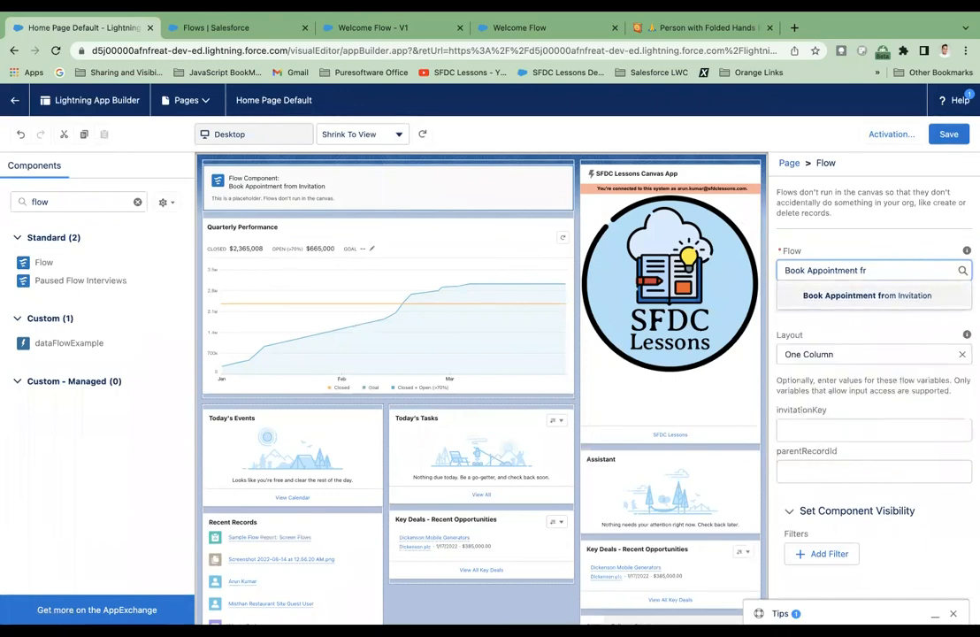
pyautogui.press('BackSpace')
pyautogui.press('BackSpace')
pyautogui.press('BackSpace')
pyautogui.press('BackSpace')
pyautogui.press('BackSpace')
pyautogui.press('BackSpace')
pyautogui.press('BackSpace')
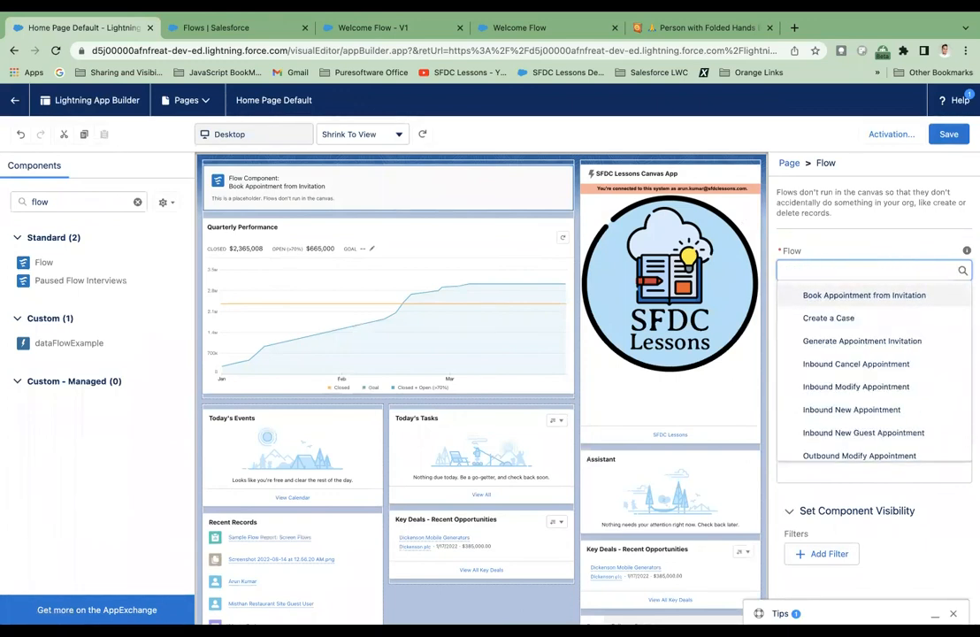
pyautogui.write('welco')
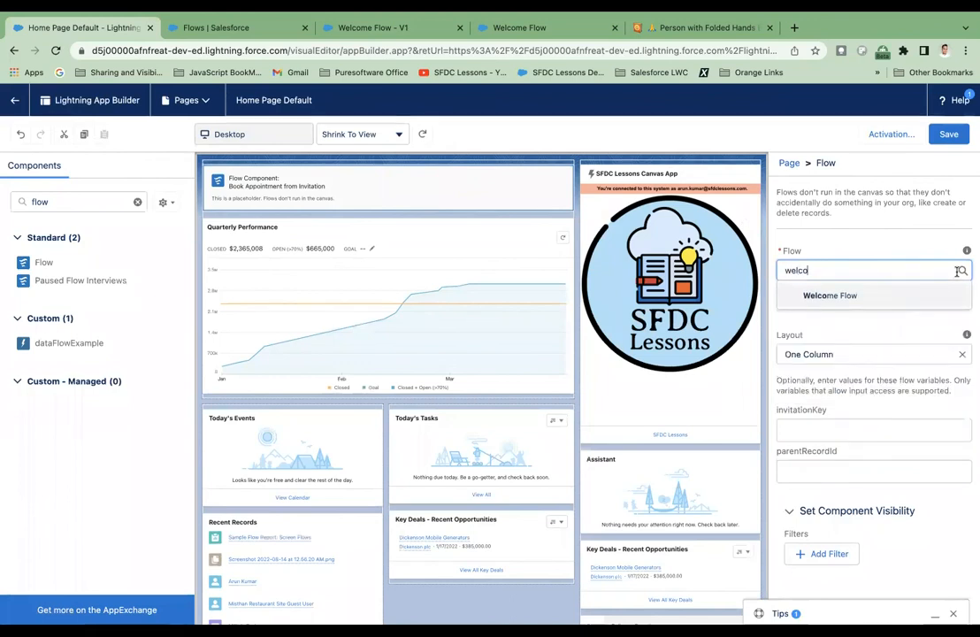
pyautogui.click(943, 295)
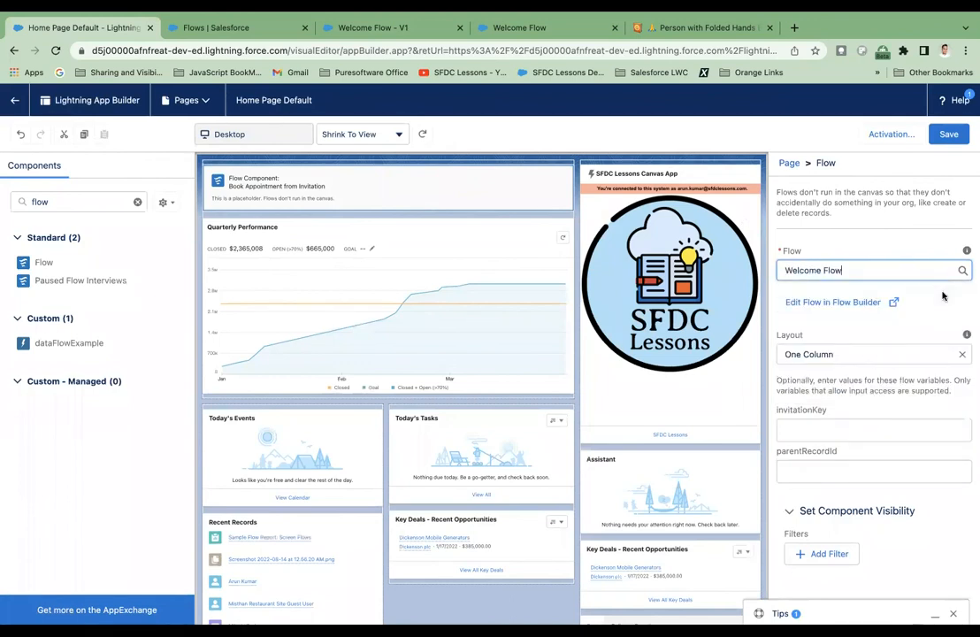
pyautogui.click(866, 330)
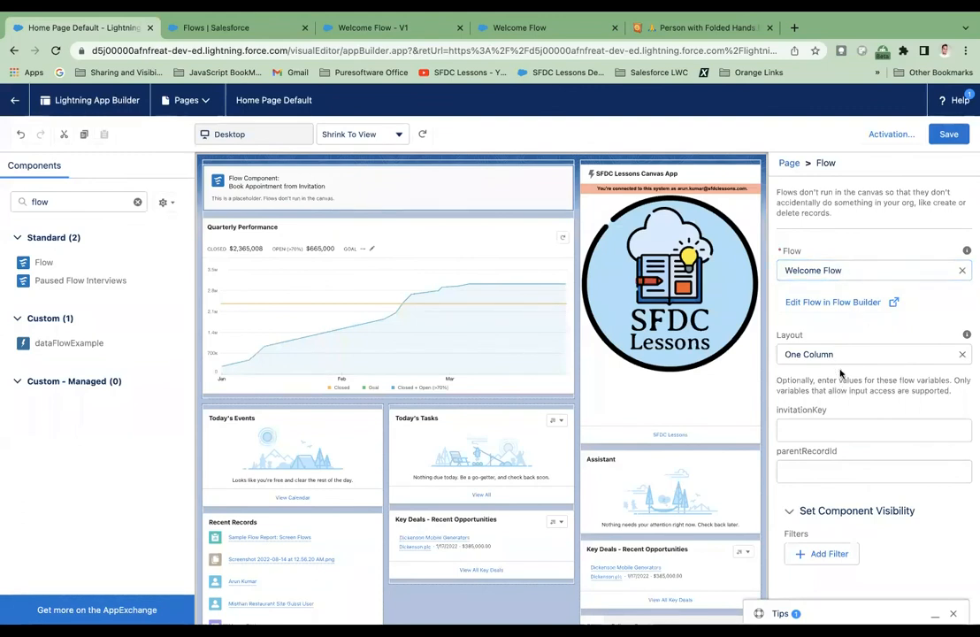
# Reselect One Column as the Flow component's layout, and save the home page.
pyautogui.click(962, 356)
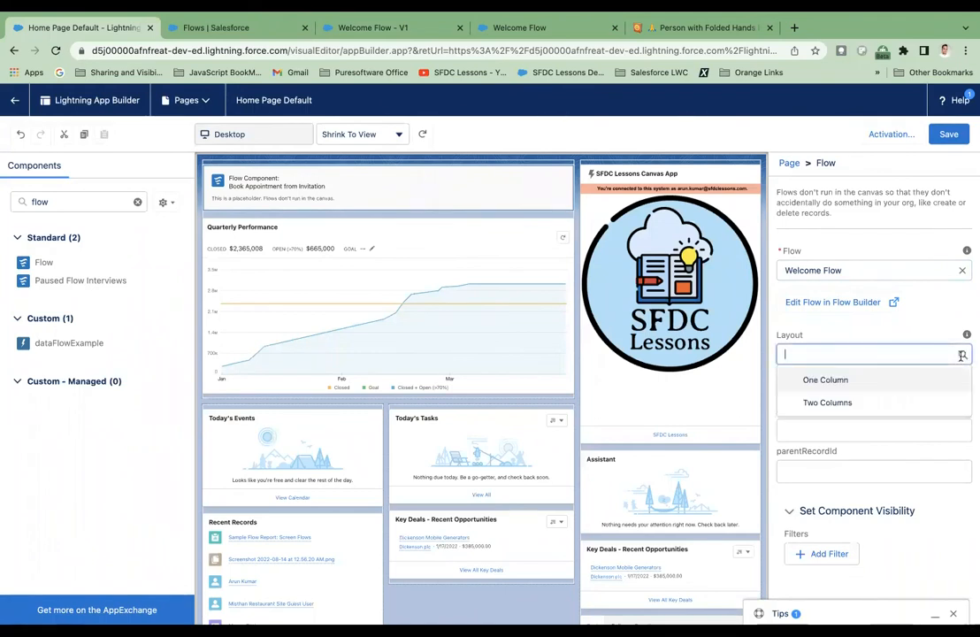
pyautogui.click(873, 381)
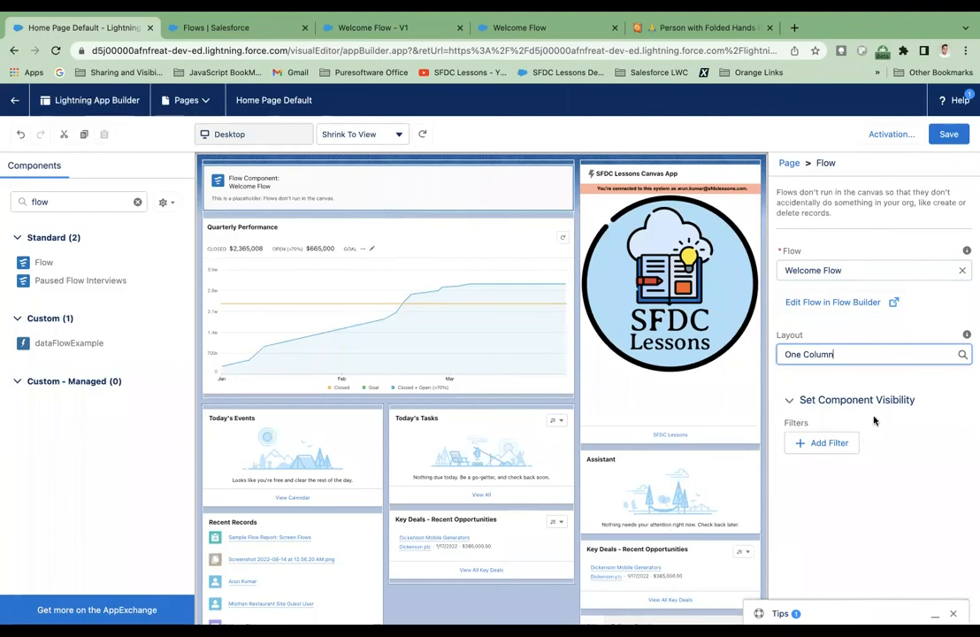
pyautogui.click(946, 133)
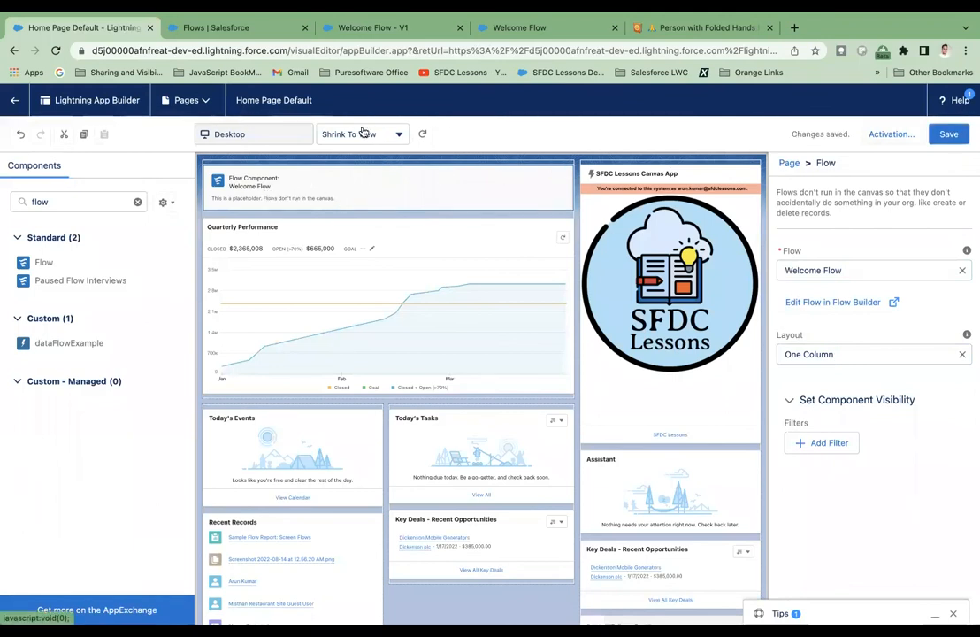
# Return to the Home page, inspect the embedded Welcome Flow, and open and close its header help text.
pyautogui.click(22, 108)
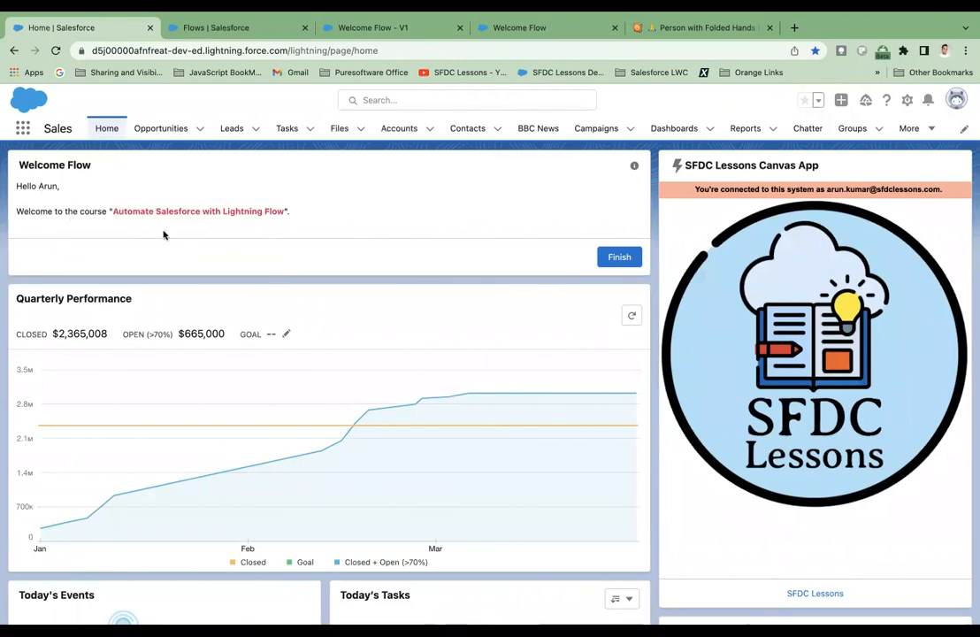
pyautogui.moveTo(17, 164); pyautogui.dragTo(86, 166)
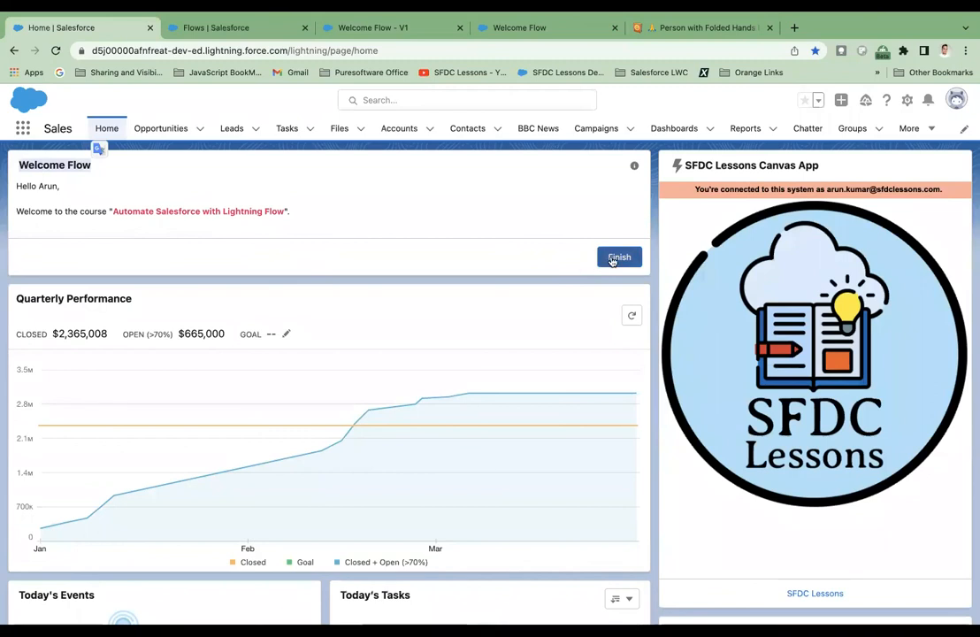
pyautogui.click(635, 168)
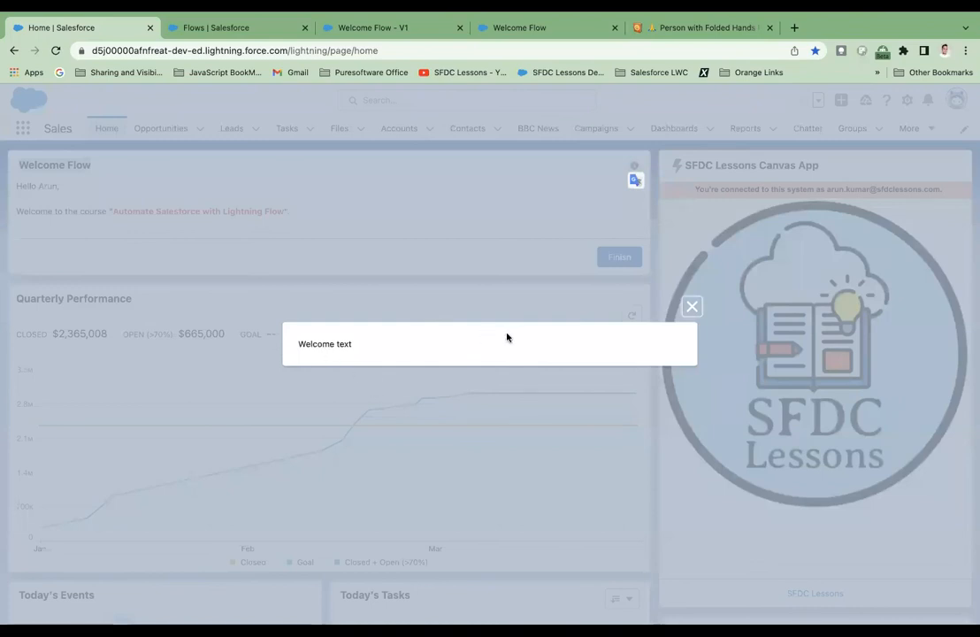
pyautogui.click(693, 308)
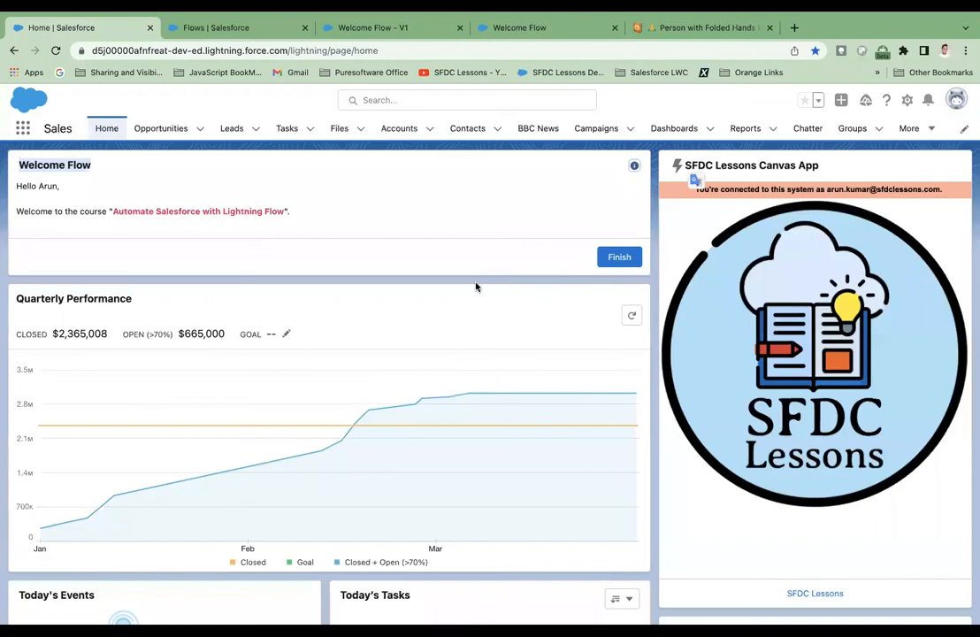